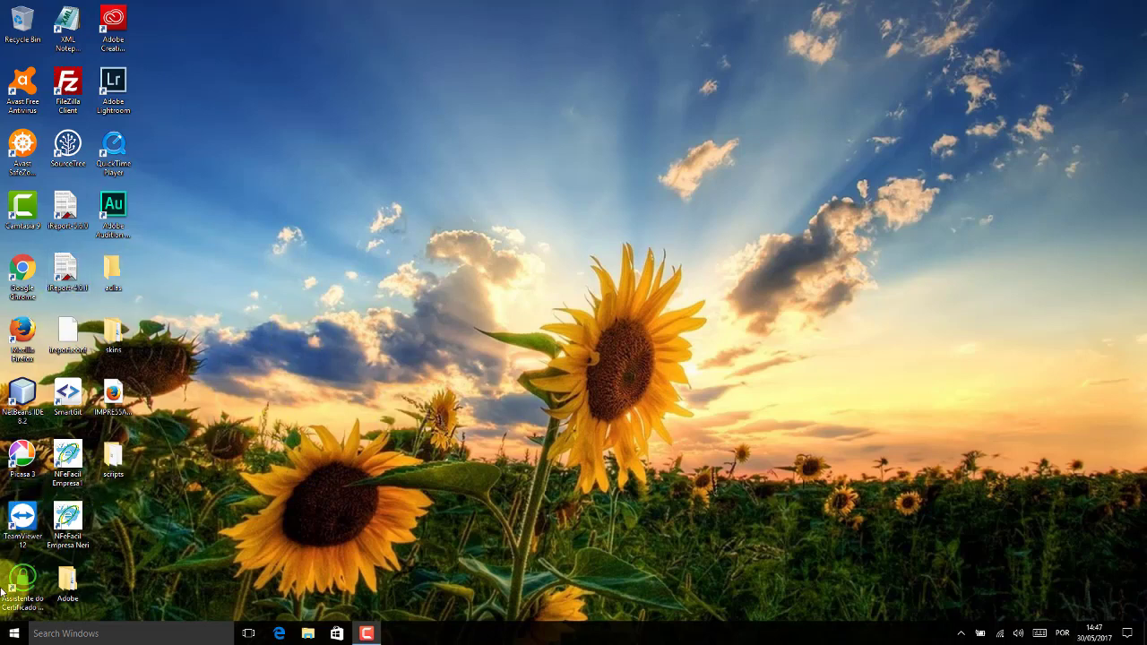
Open and close the Start menu several times, leaving it open.
click(13, 638)
click(13, 637)
click(12, 637)
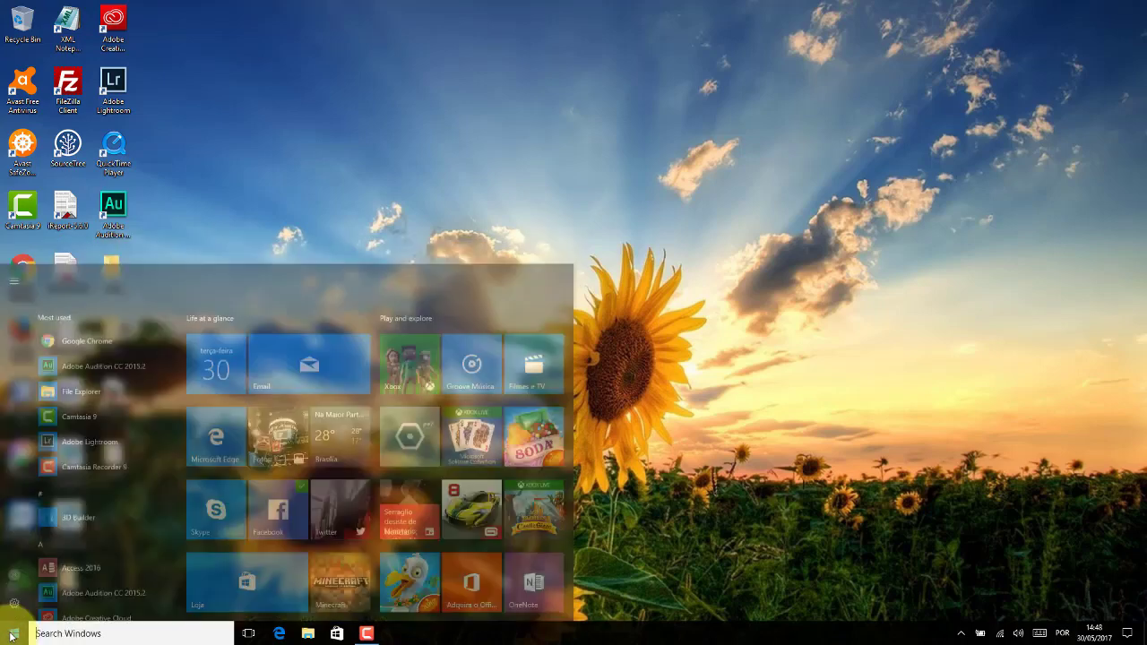
click(12, 638)
click(13, 638)
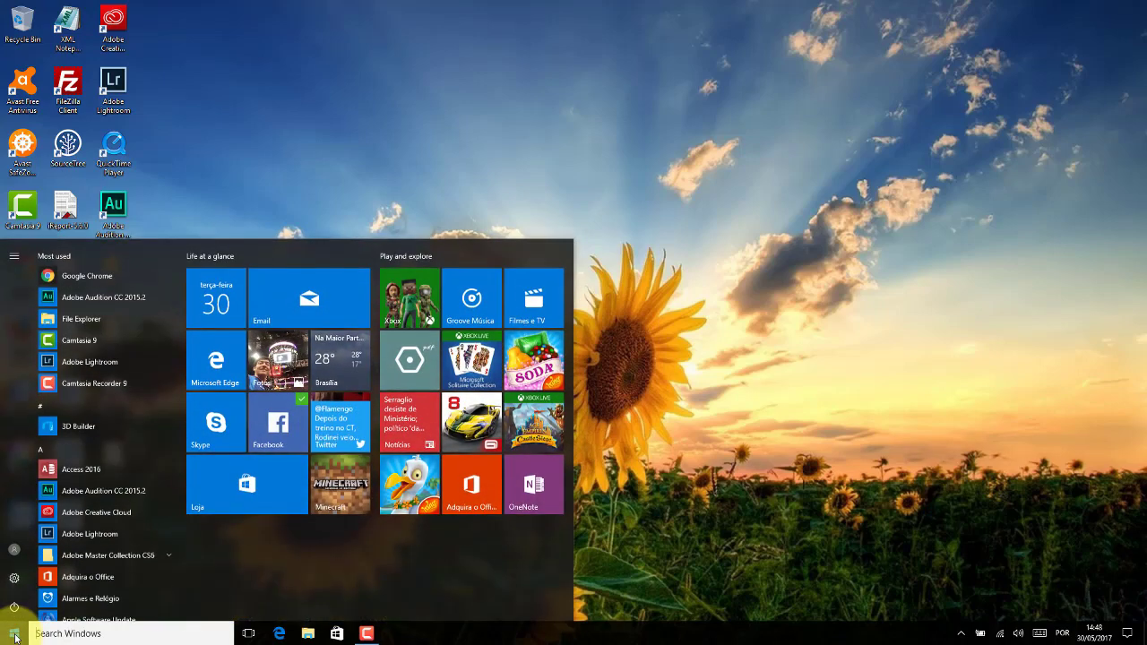
click(14, 638)
click(14, 638)
click(15, 638)
click(14, 638)
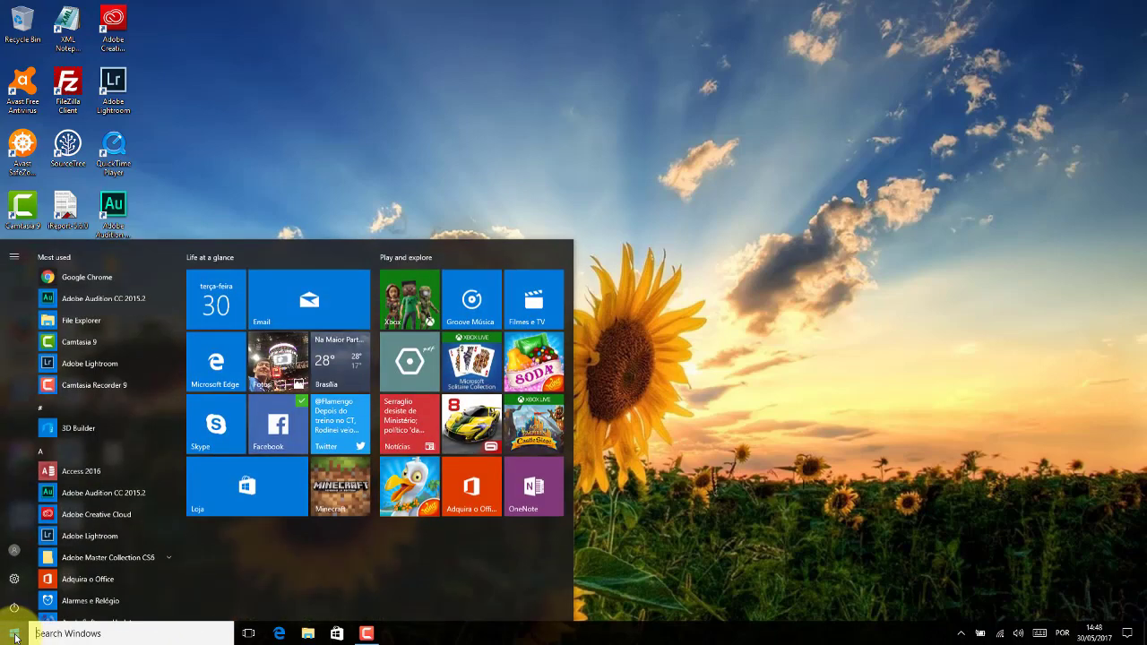
click(14, 638)
click(15, 638)
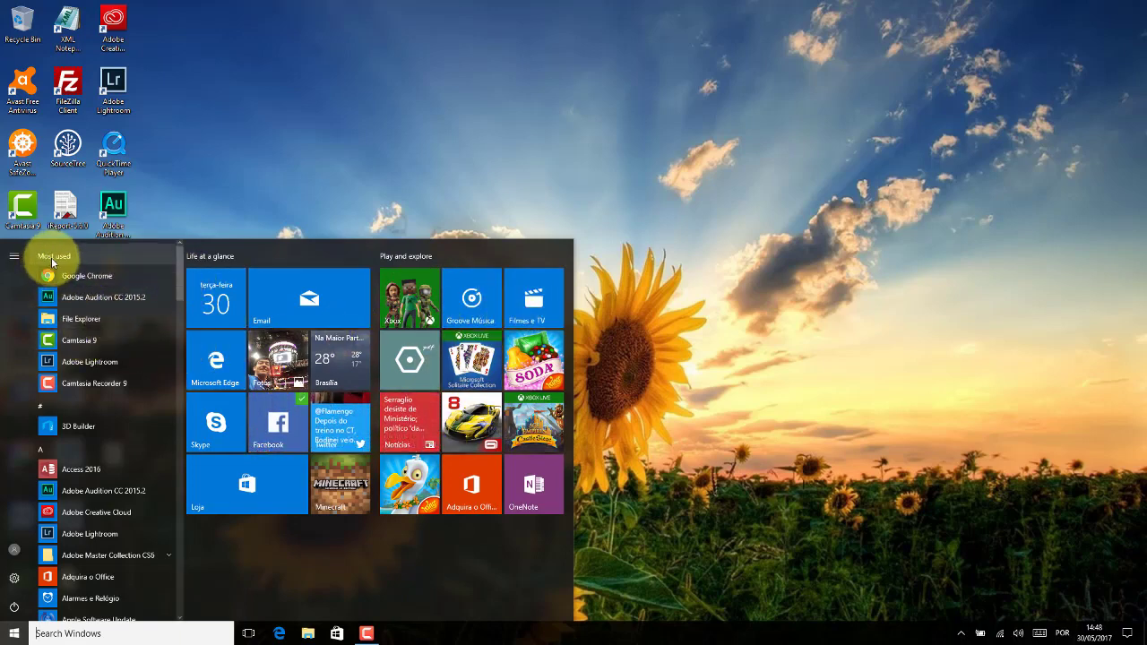
Look through the alphabetical list of installed programs and open Calculadora.
scroll(180, 296, down, 5)
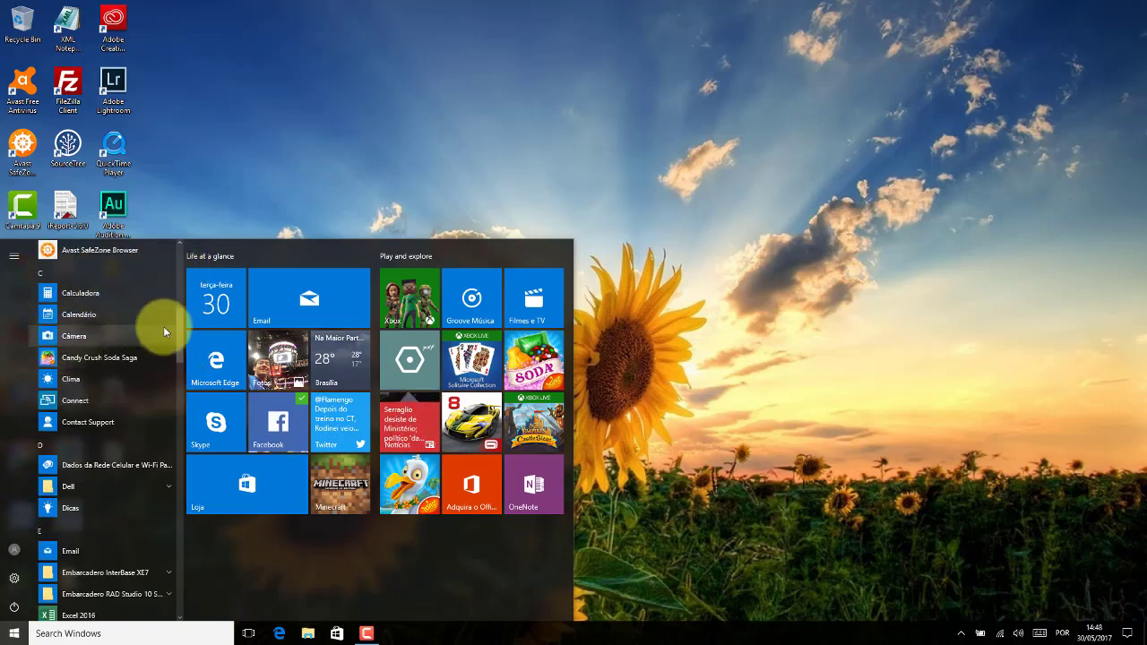
drag(178, 325, 184, 264)
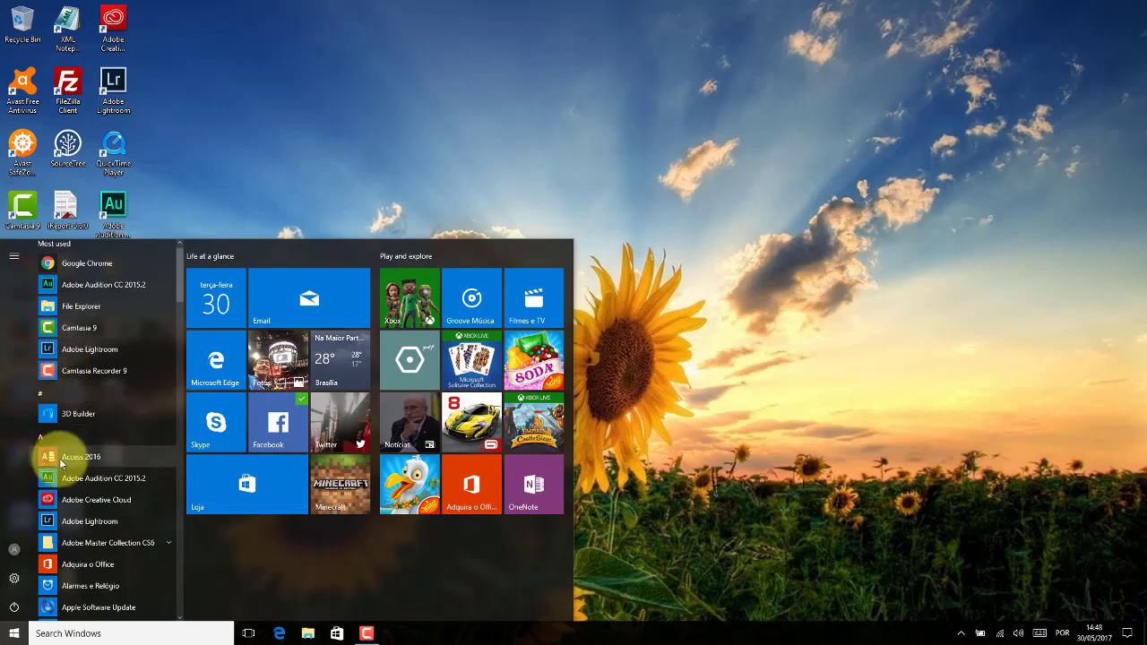
scroll(180, 296, down, 5)
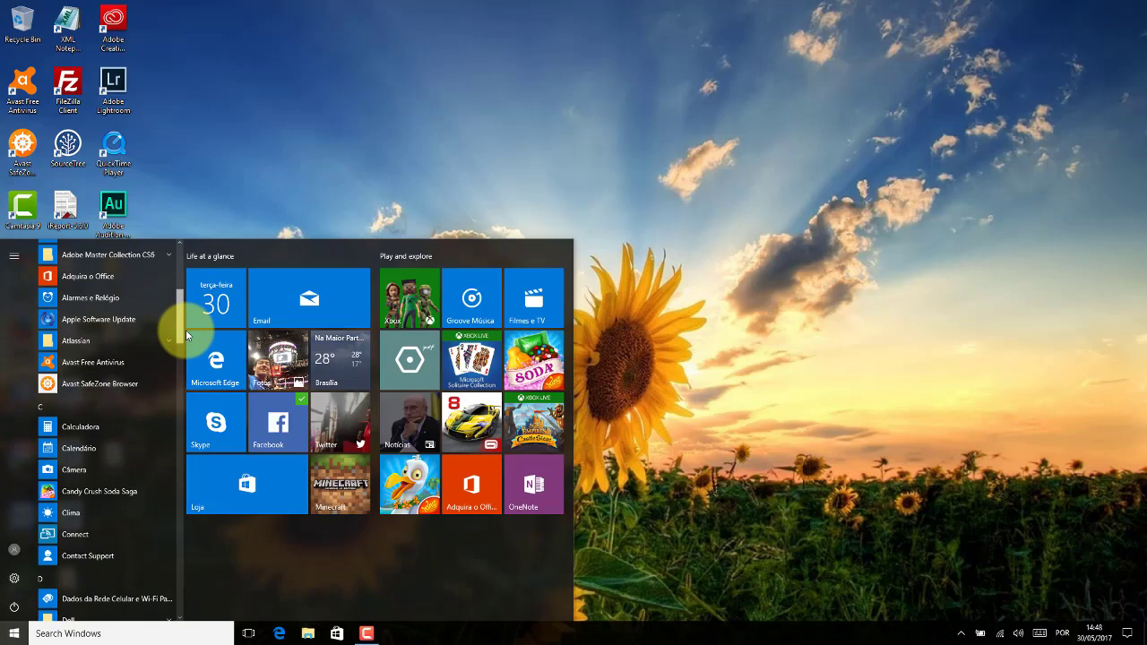
scroll(186, 333, down, 2)
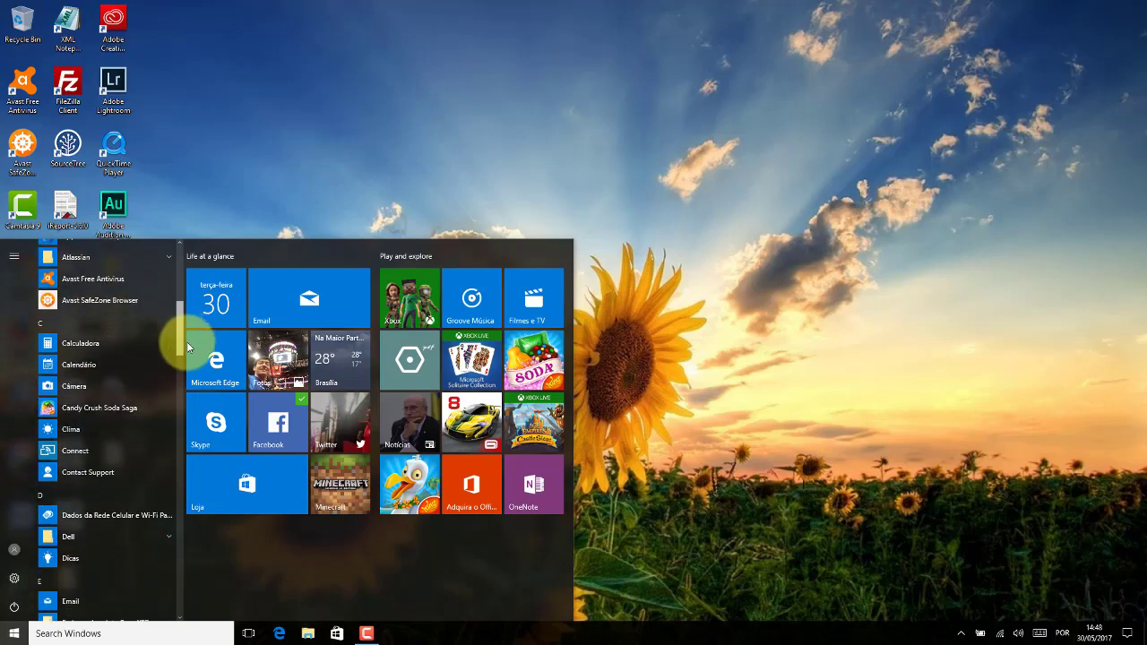
scroll(188, 350, down, 1)
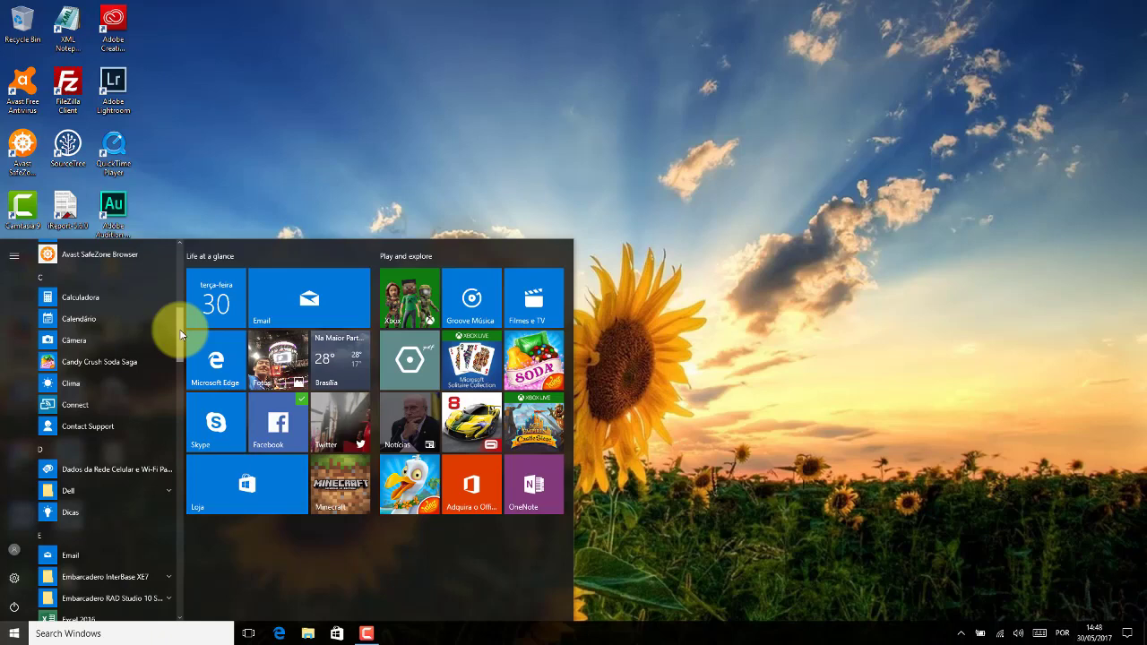
drag(179, 332, 184, 296)
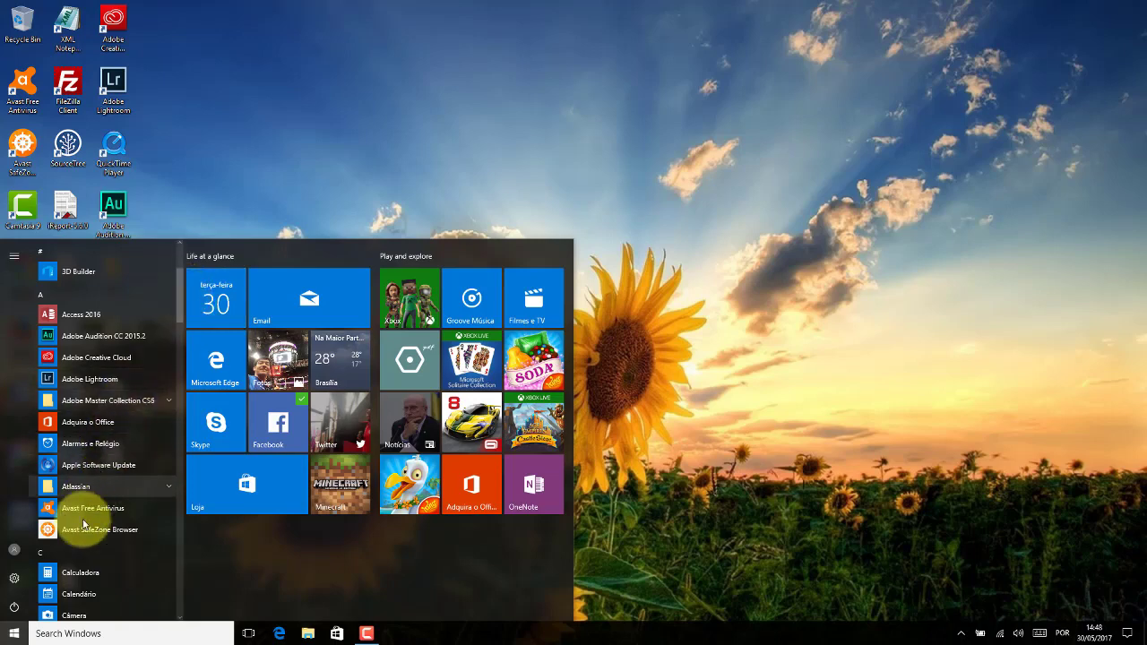
click(86, 569)
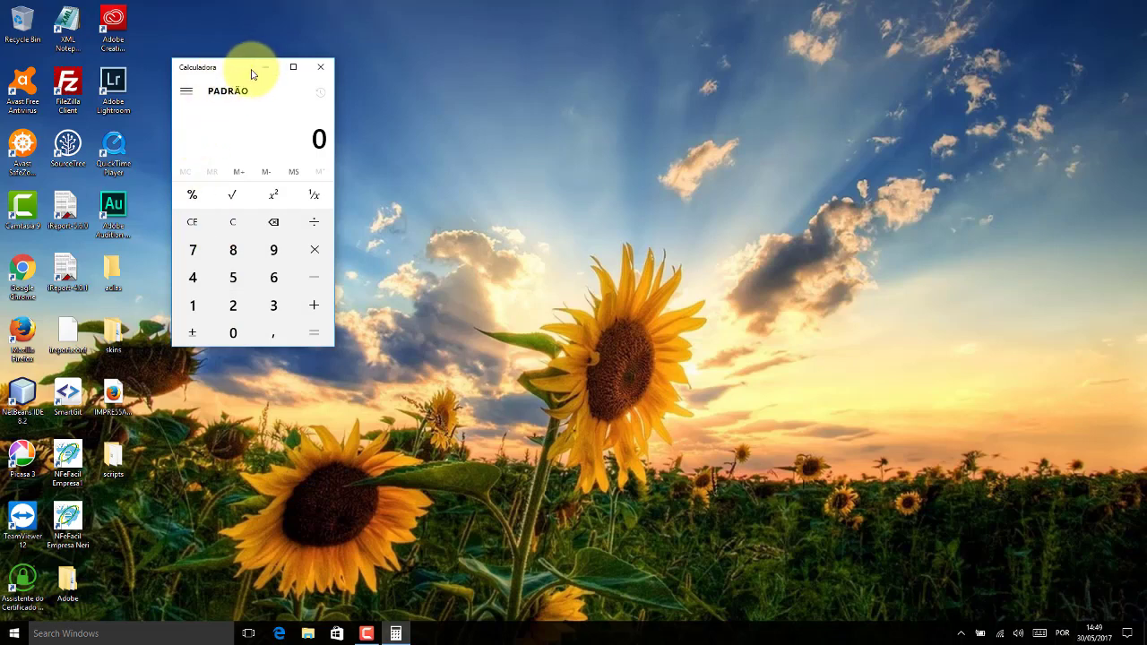
Switch the calculator through its Científica, Programador and Cálculo de data modes.
click(185, 92)
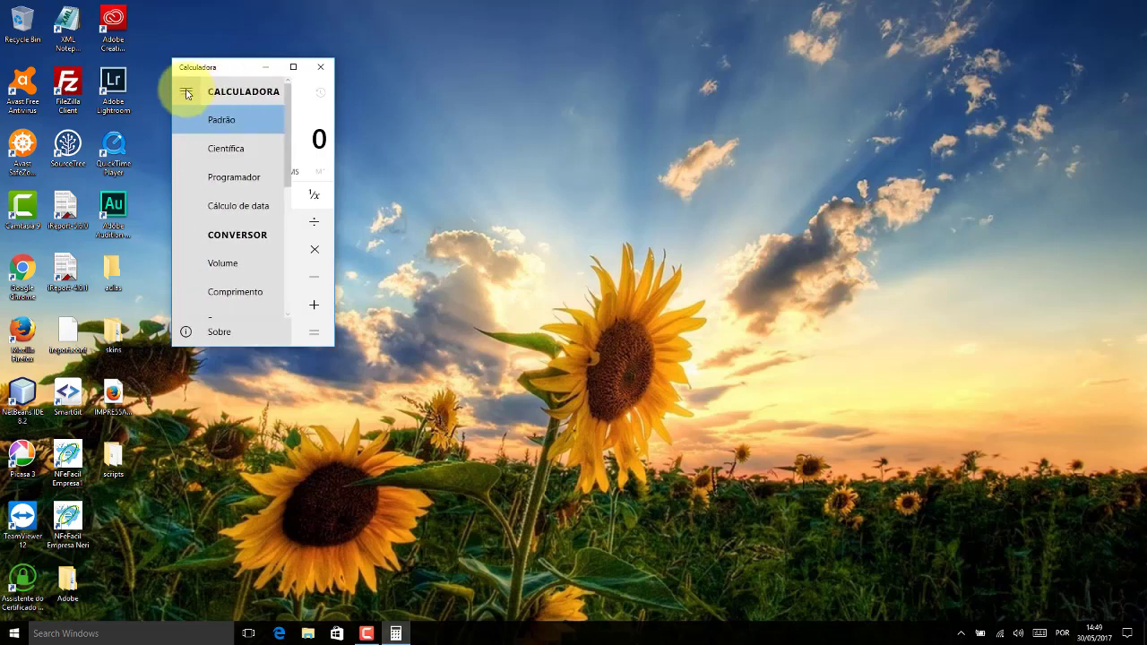
click(215, 149)
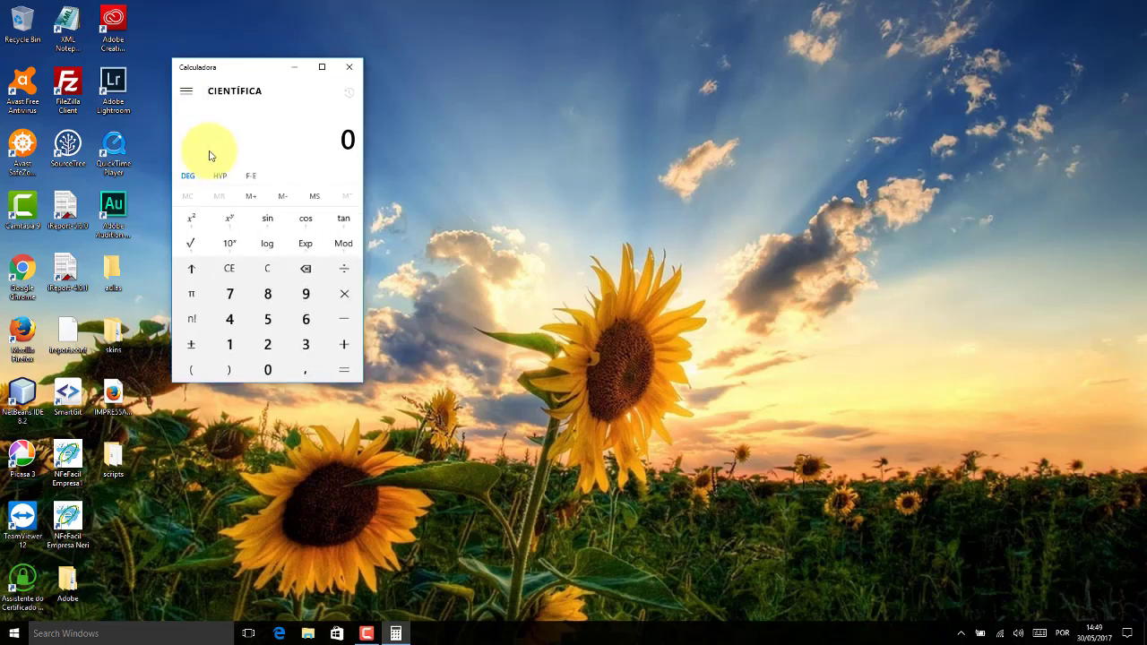
click(185, 91)
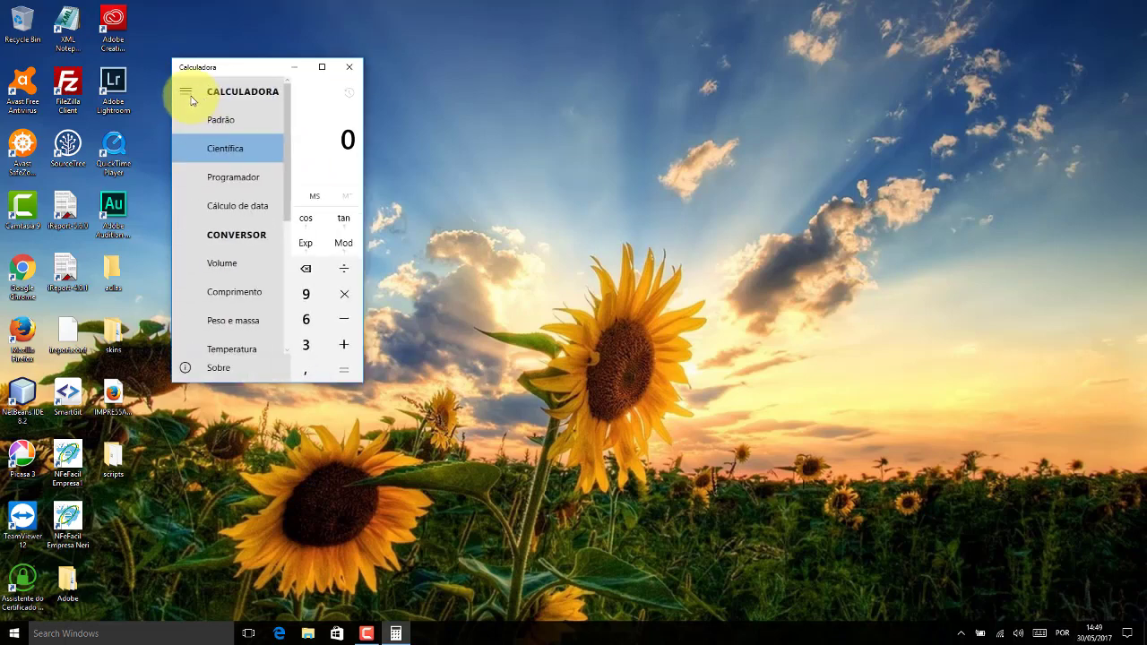
click(196, 178)
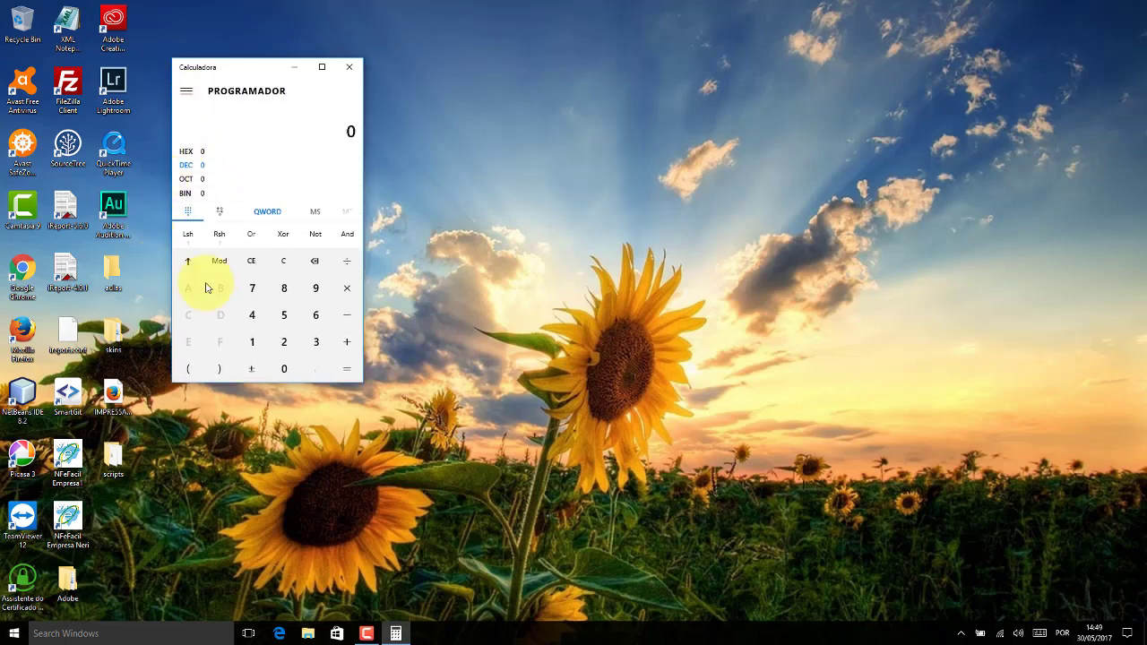
click(185, 91)
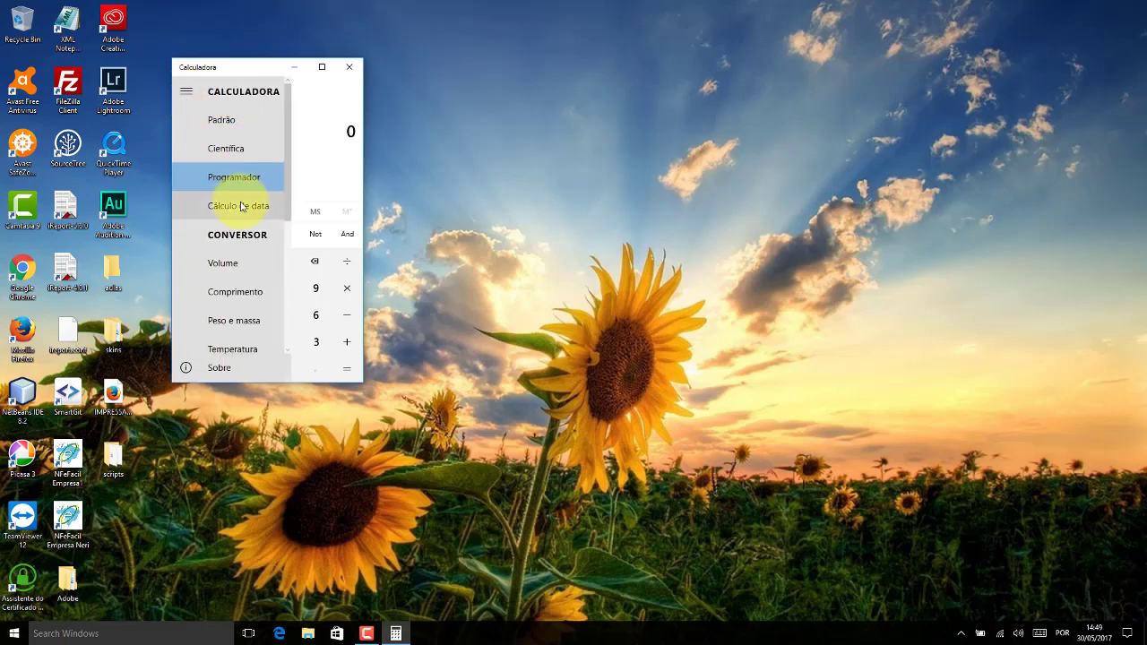
click(239, 208)
Go through the calculator's Volume, Comprimento, Peso e massa, Temperatura and Energia converters.
click(186, 91)
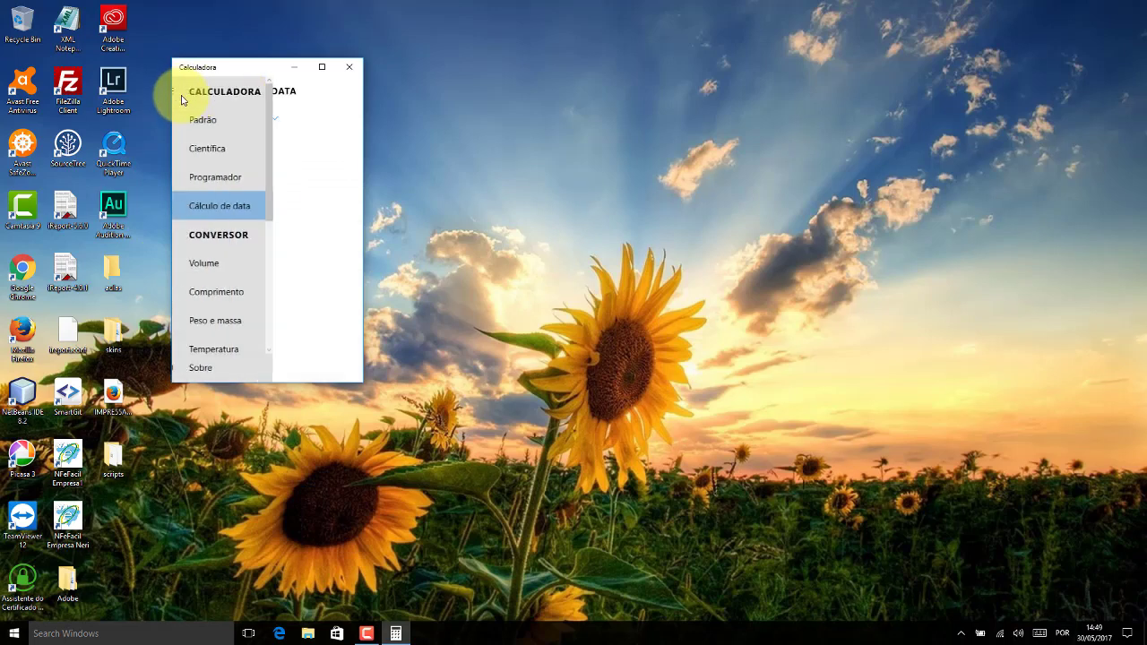
click(224, 263)
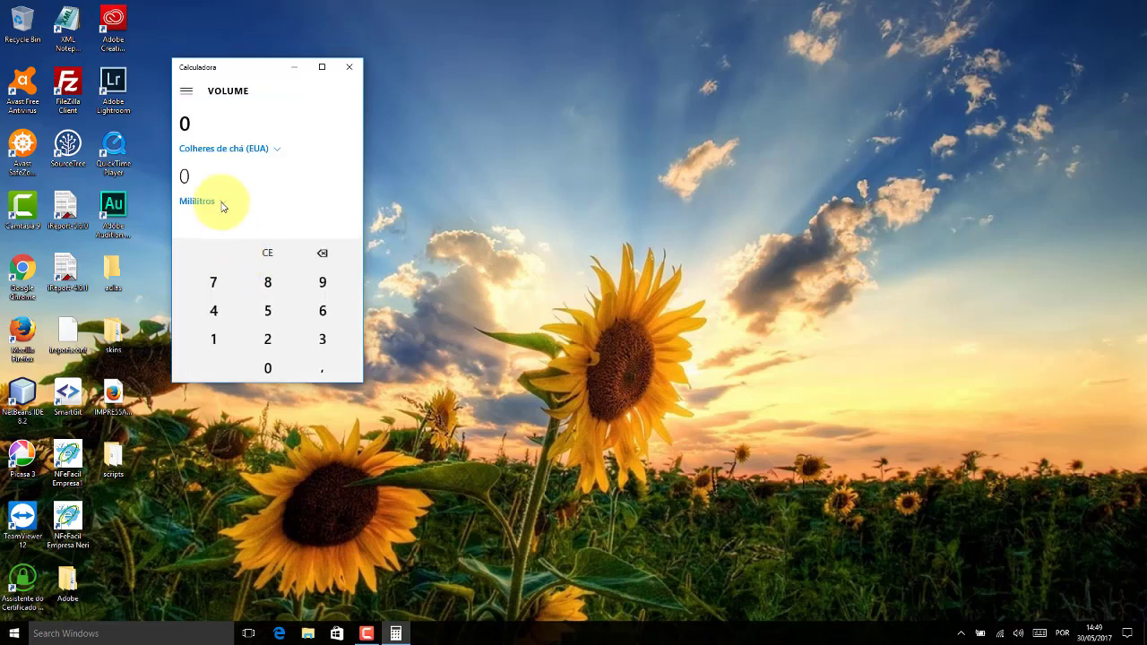
click(186, 91)
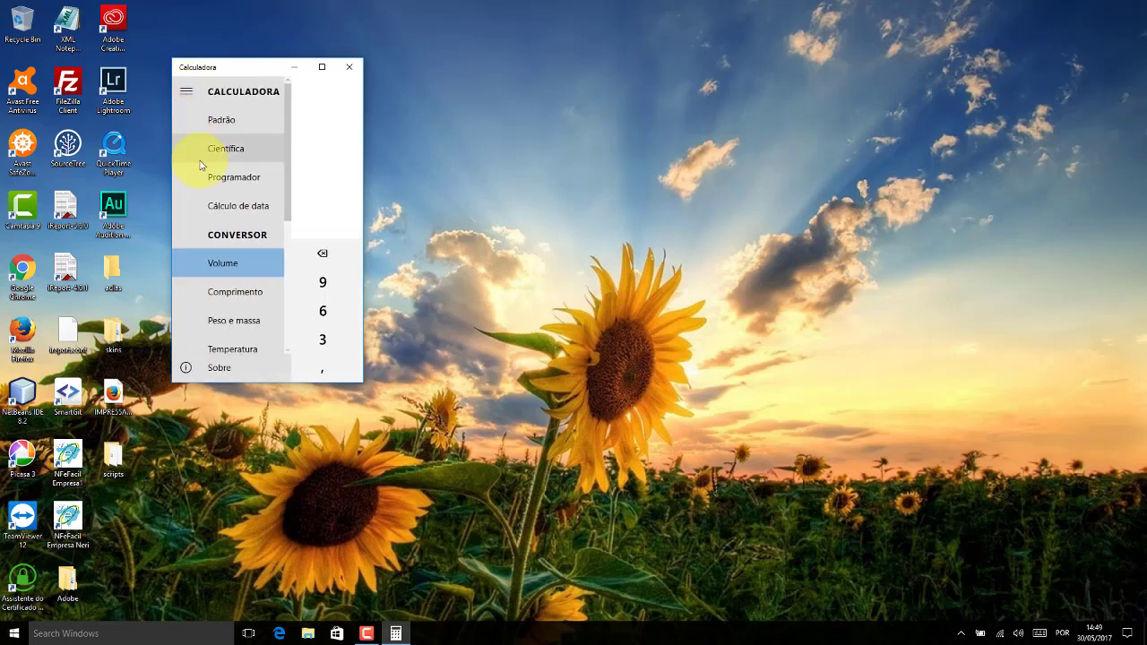
click(230, 288)
click(185, 93)
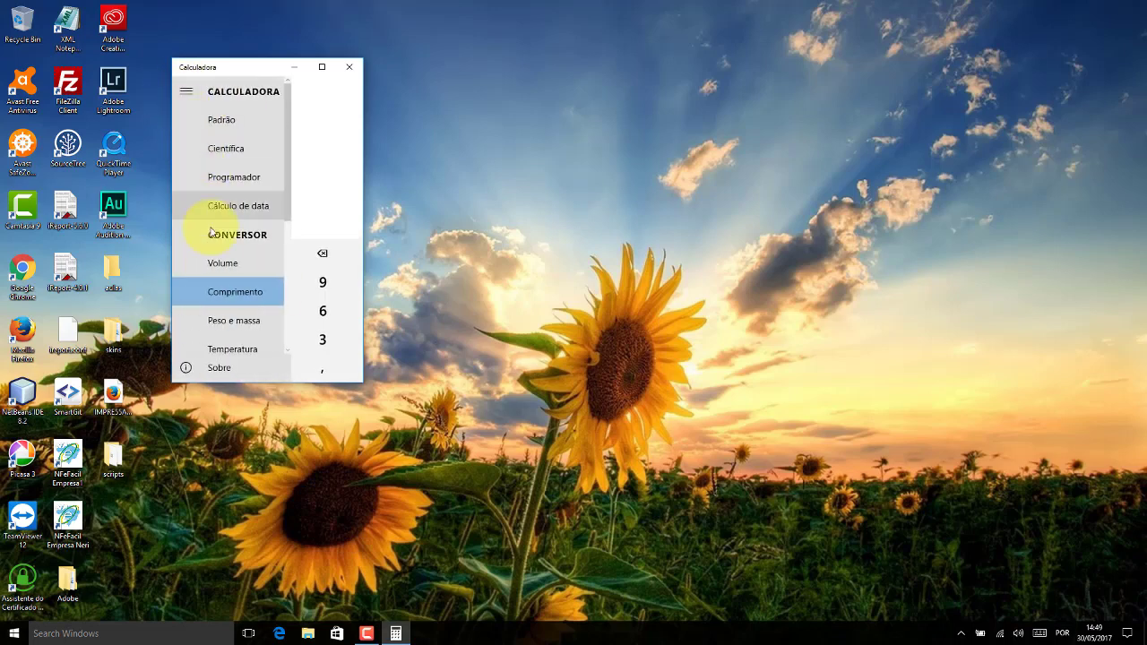
click(228, 304)
click(186, 90)
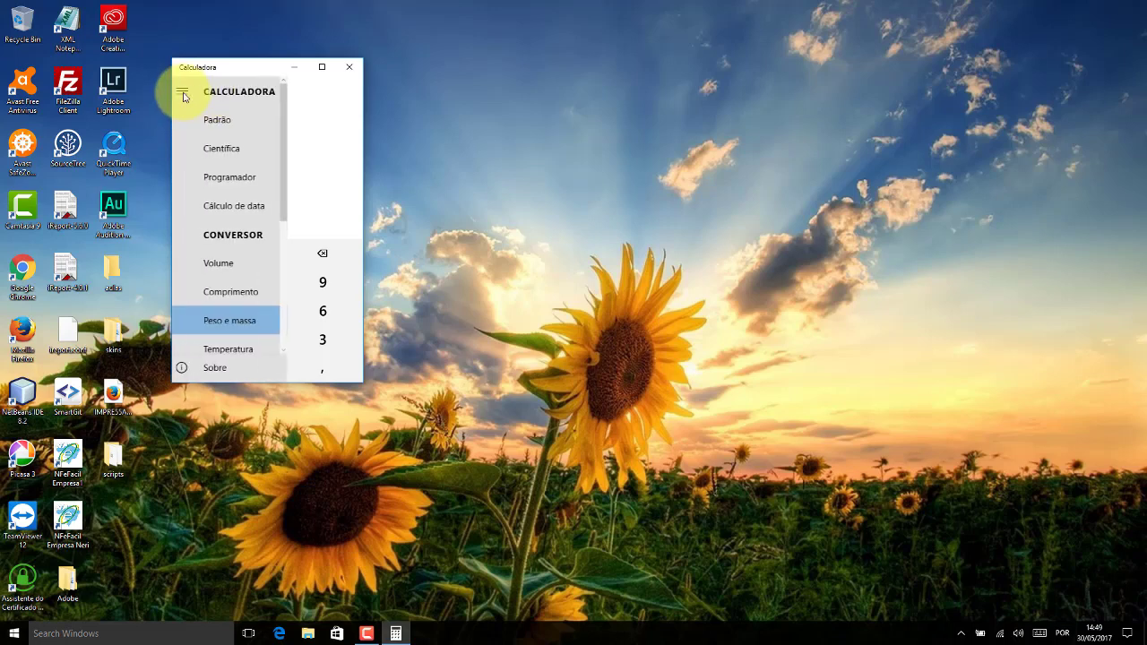
click(210, 348)
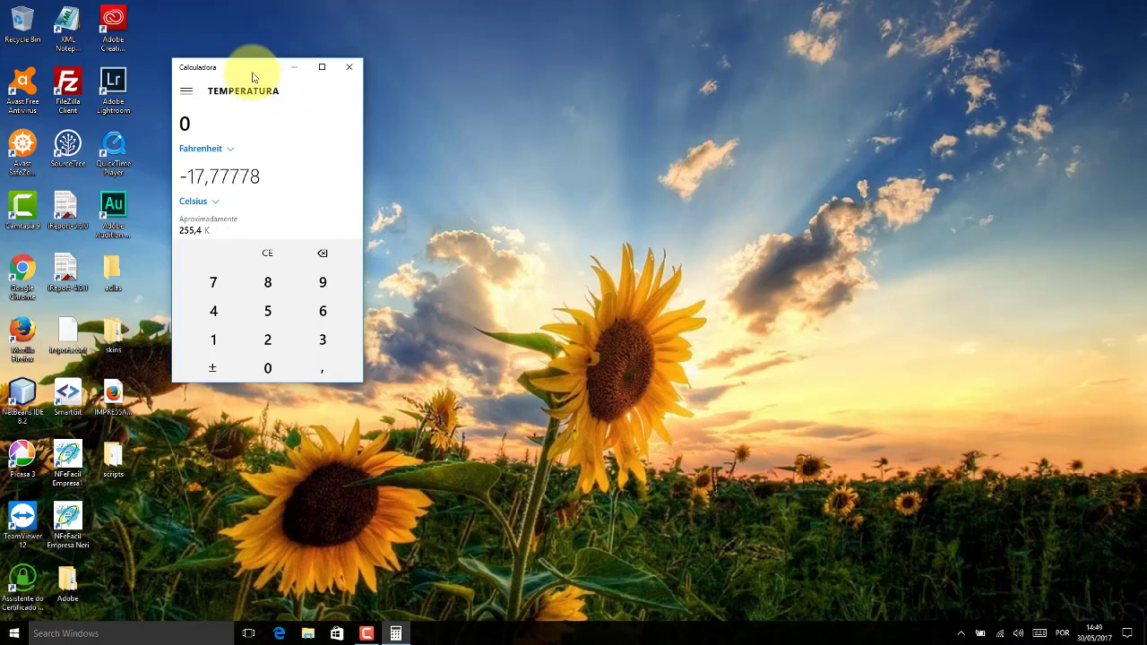
click(186, 92)
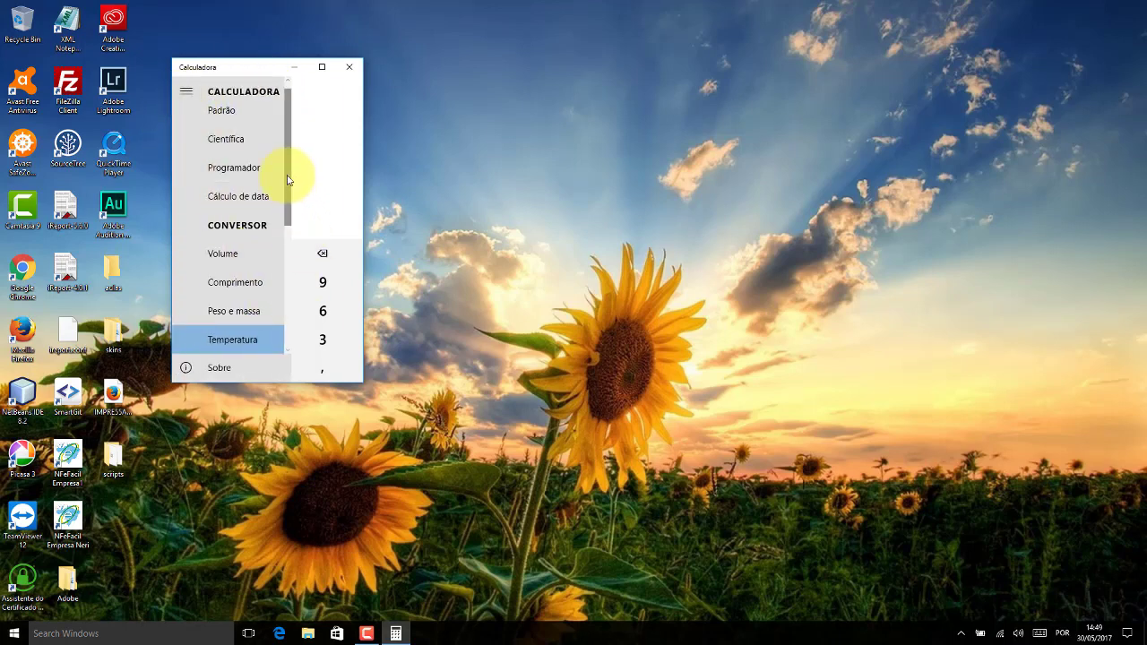
scroll(287, 206, down, 3)
click(225, 249)
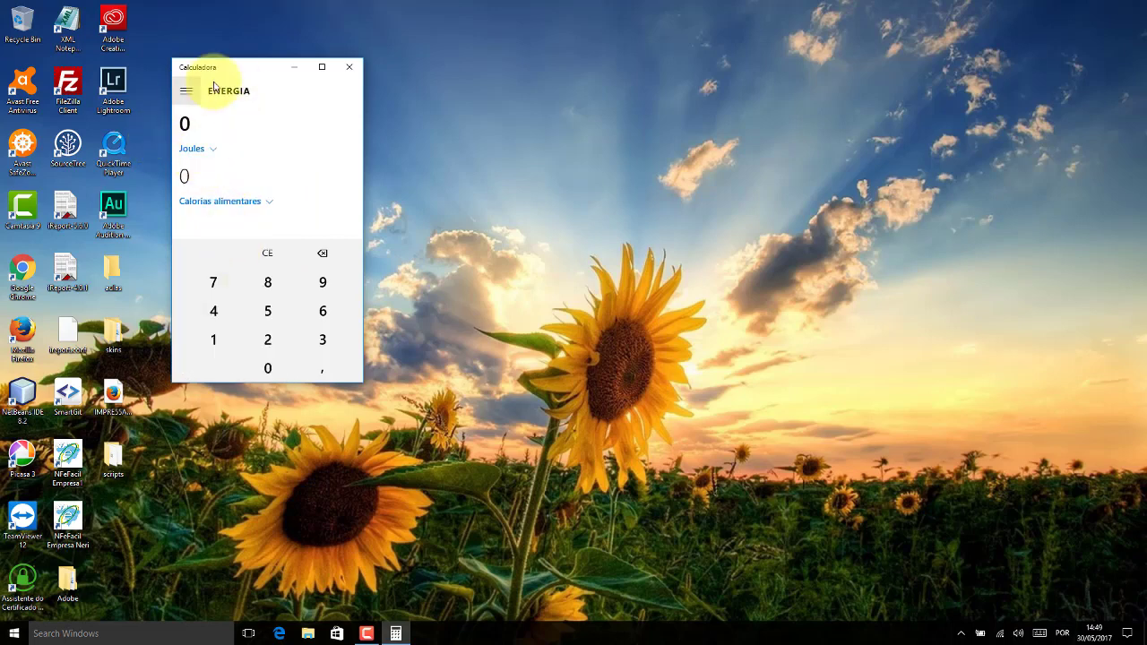
Return the calculator to Padrão mode and switch it to Científica mode.
click(186, 93)
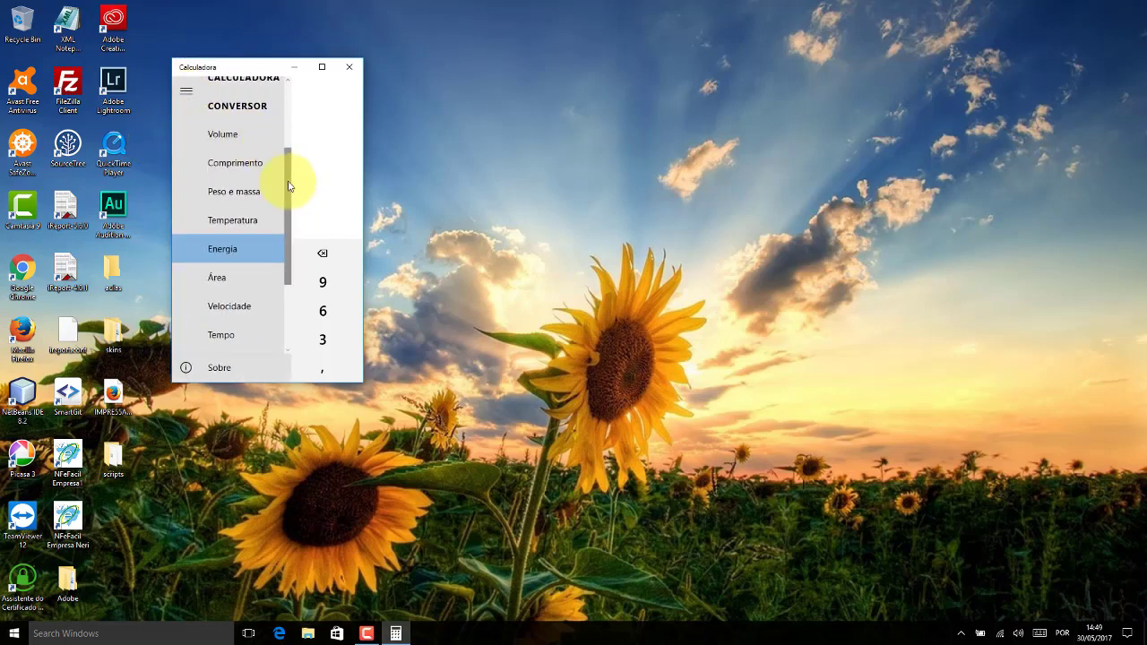
drag(289, 187, 290, 103)
click(230, 119)
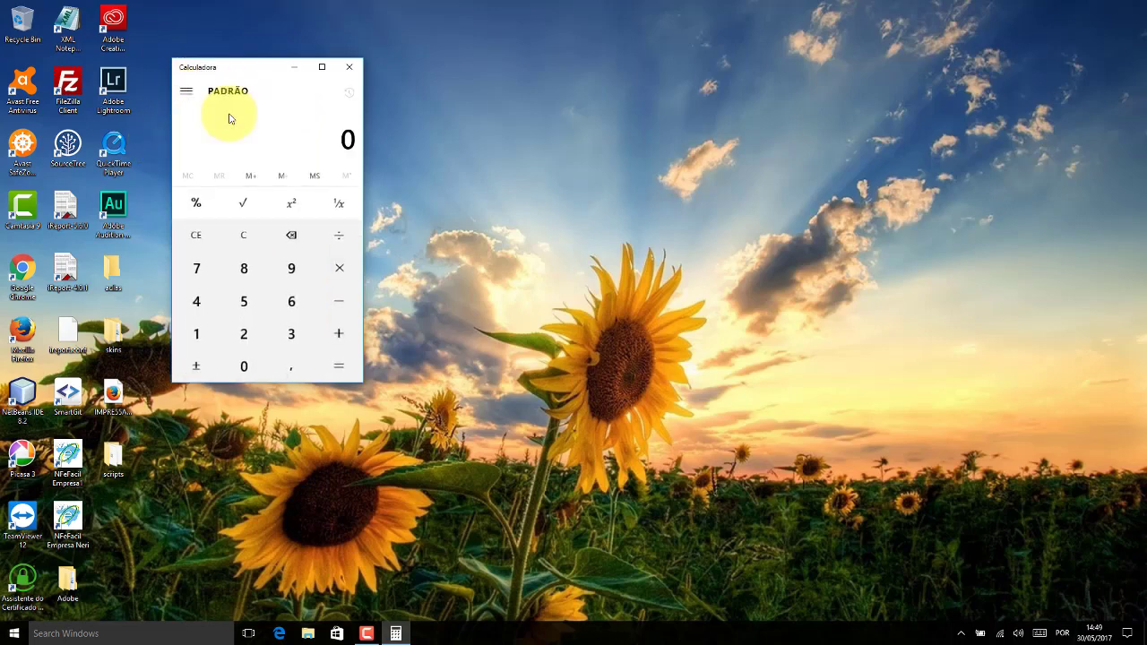
click(187, 93)
click(197, 145)
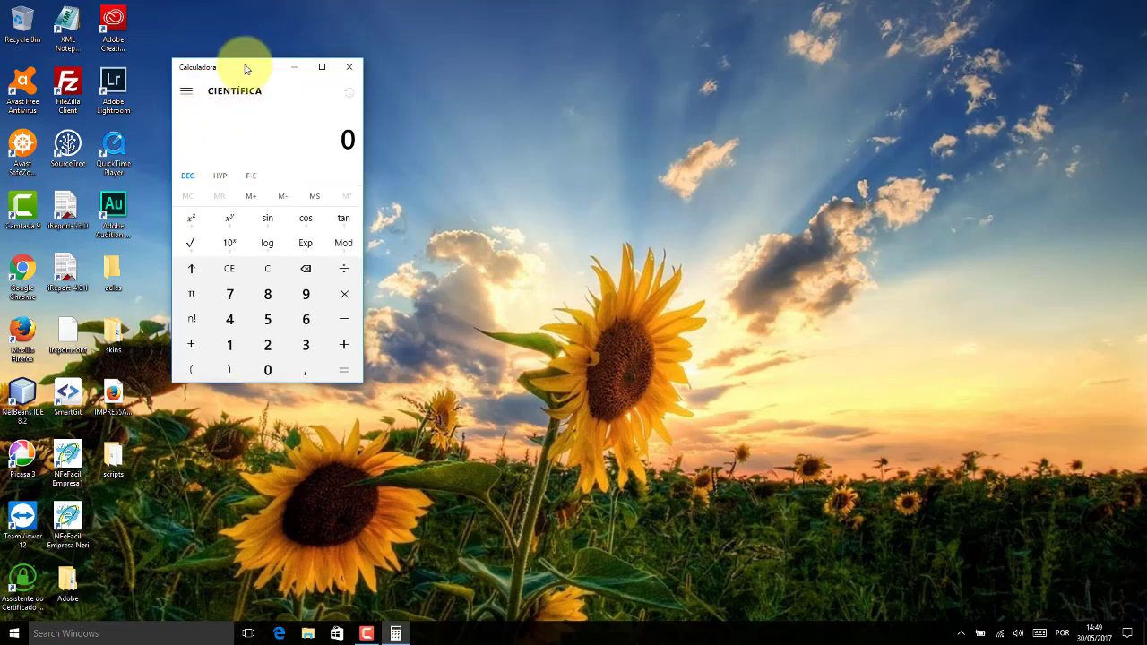
Move the calculator window slightly across the desktop, and minimise and restore it.
drag(246, 69, 311, 114)
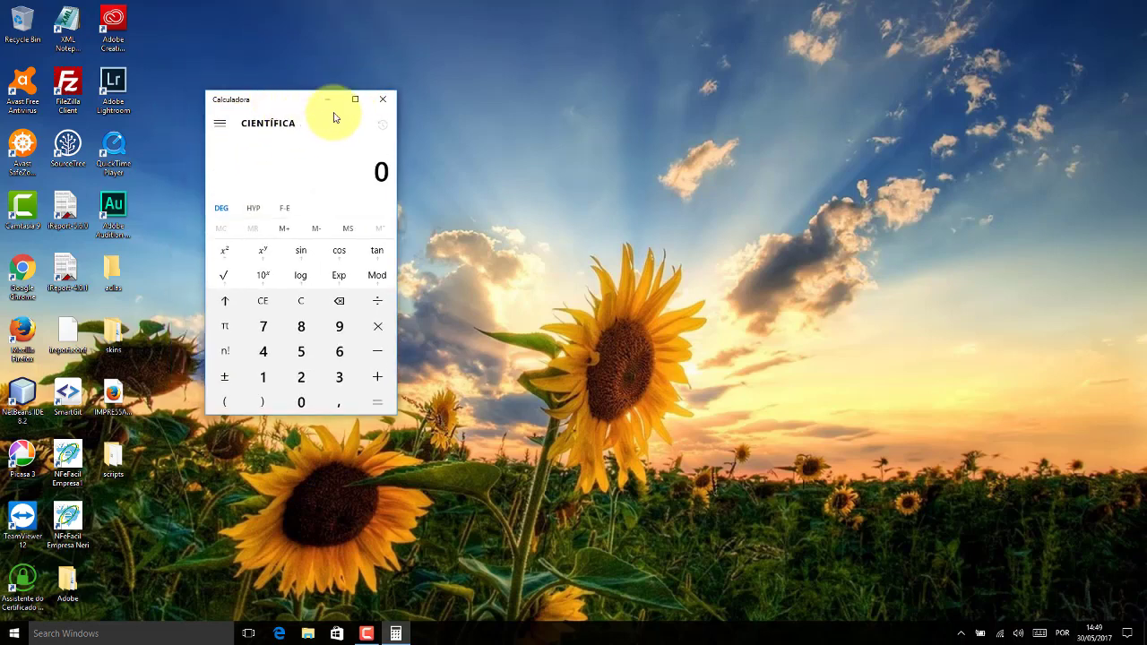
click(328, 100)
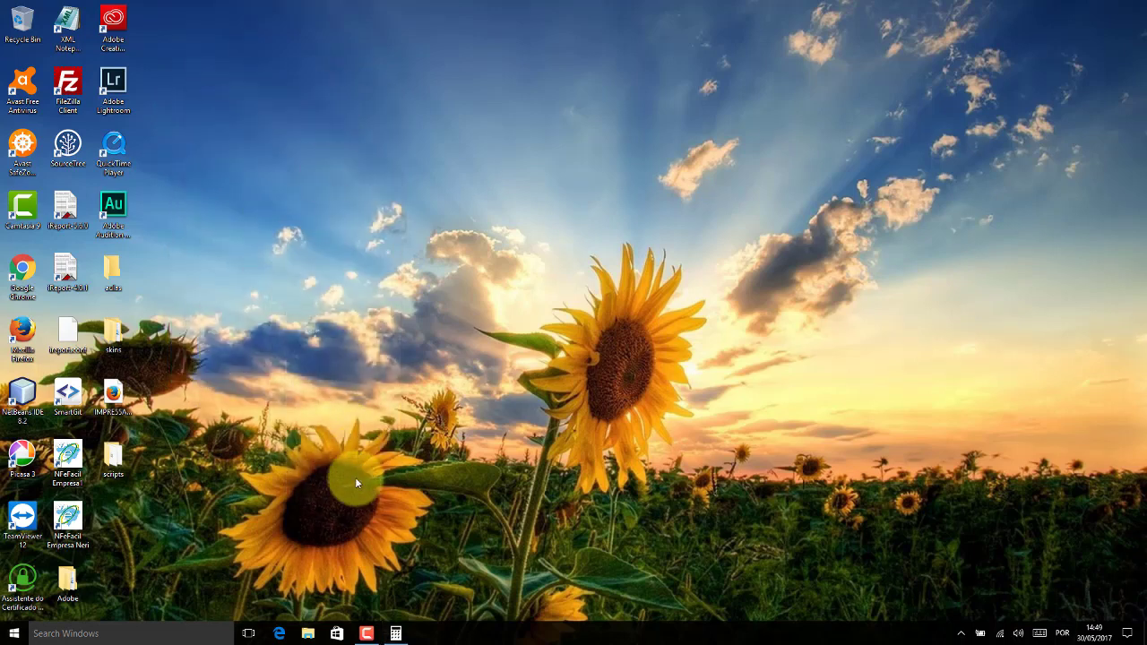
click(396, 634)
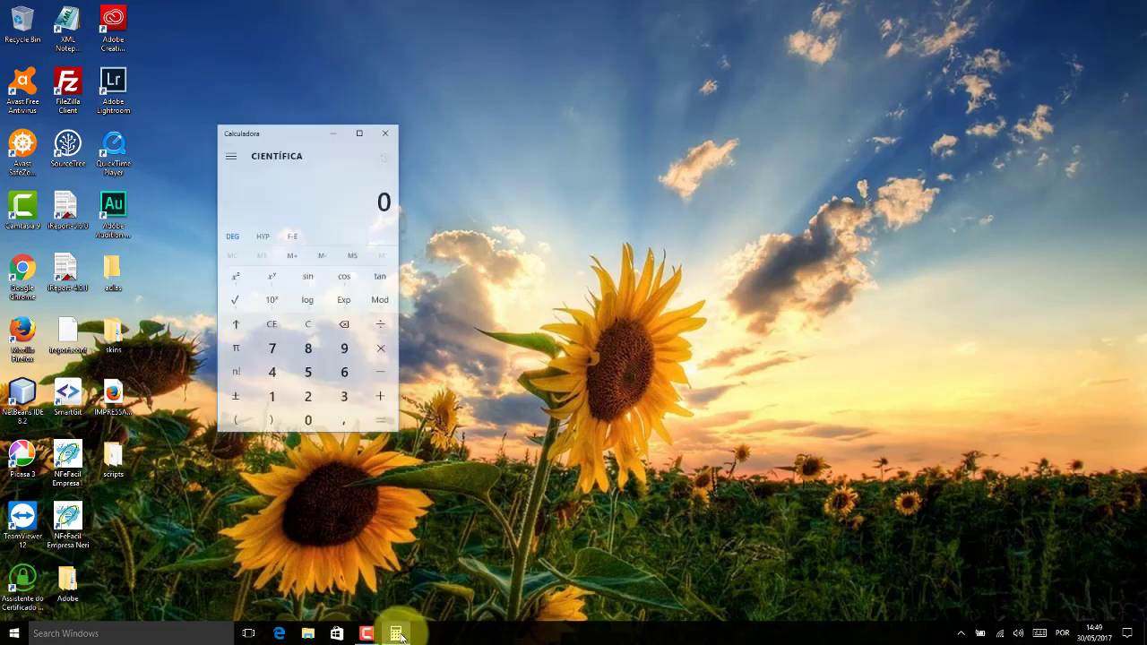
Maximise the scientific calculator to full screen and close it.
click(355, 99)
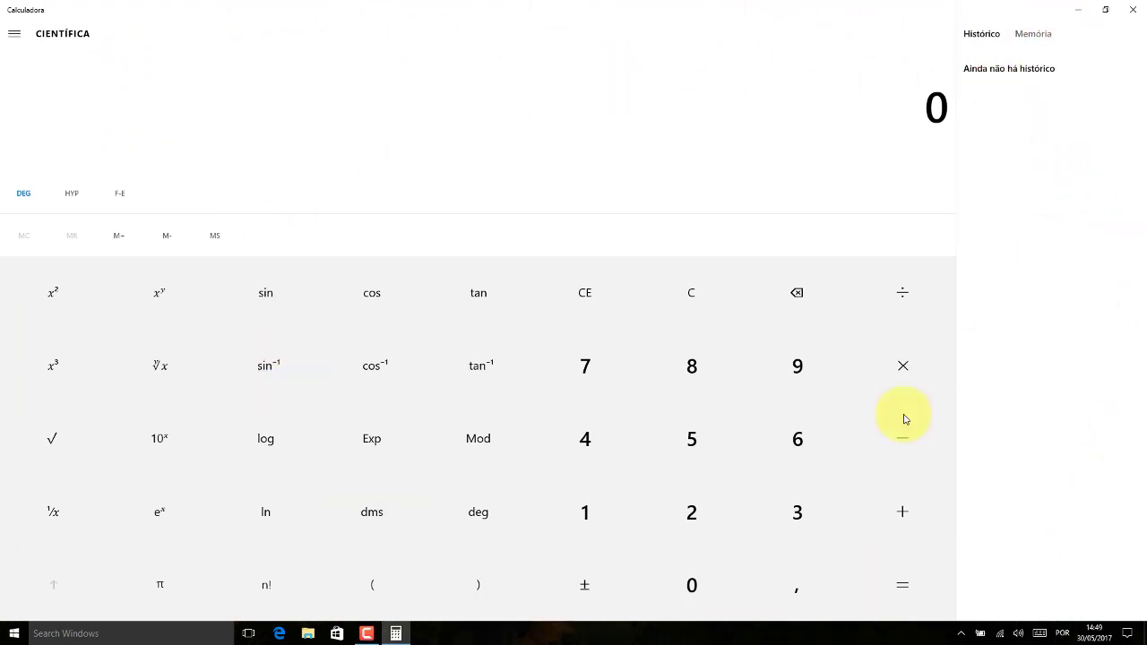
click(1135, 10)
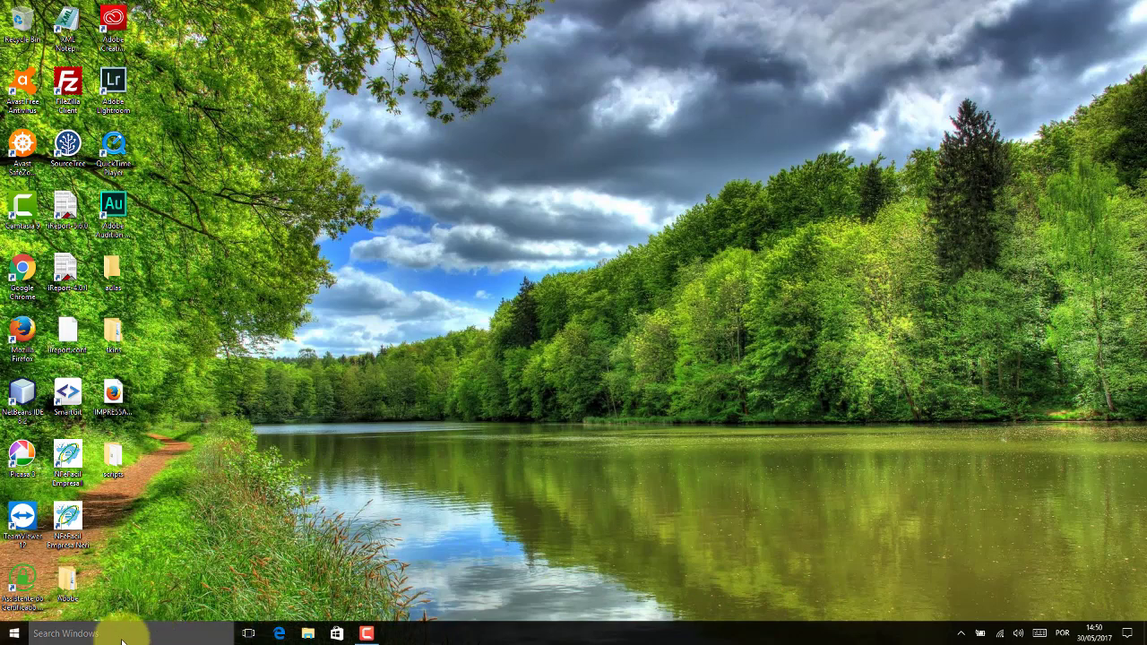
Browse the Start menu's program list, and expand and collapse the Adobe Master Collection CS6 folder.
click(14, 634)
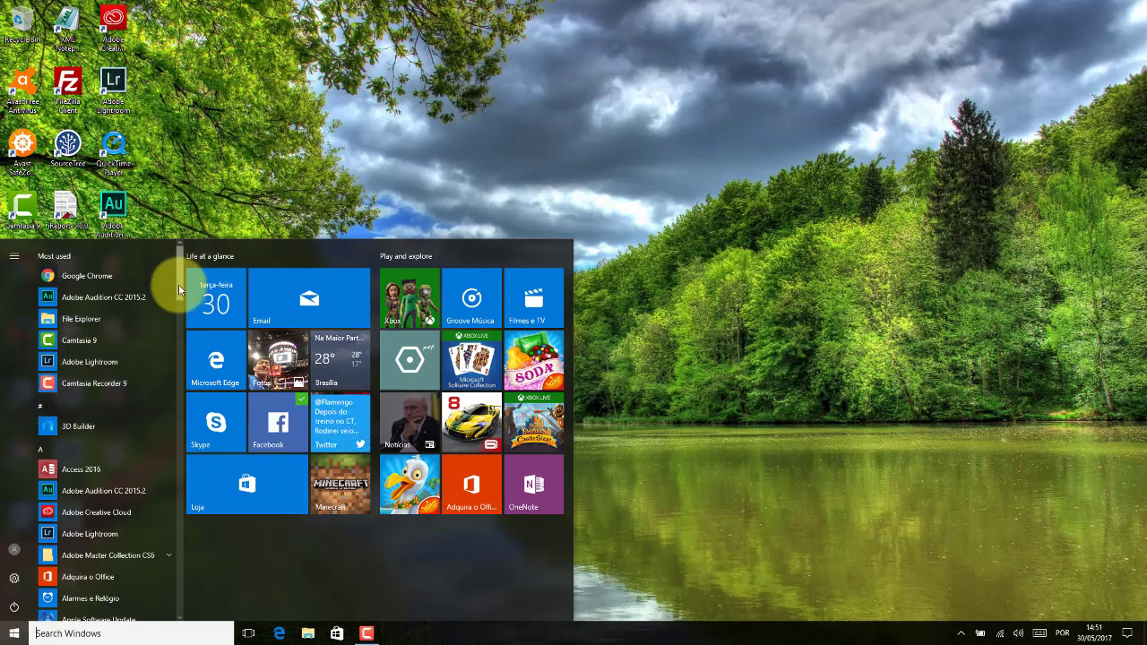
mouse_move(179, 284)
mouse_down()
mouse_move(183, 490)
mouse_move(187, 273)
mouse_move(189, 293)
mouse_up()
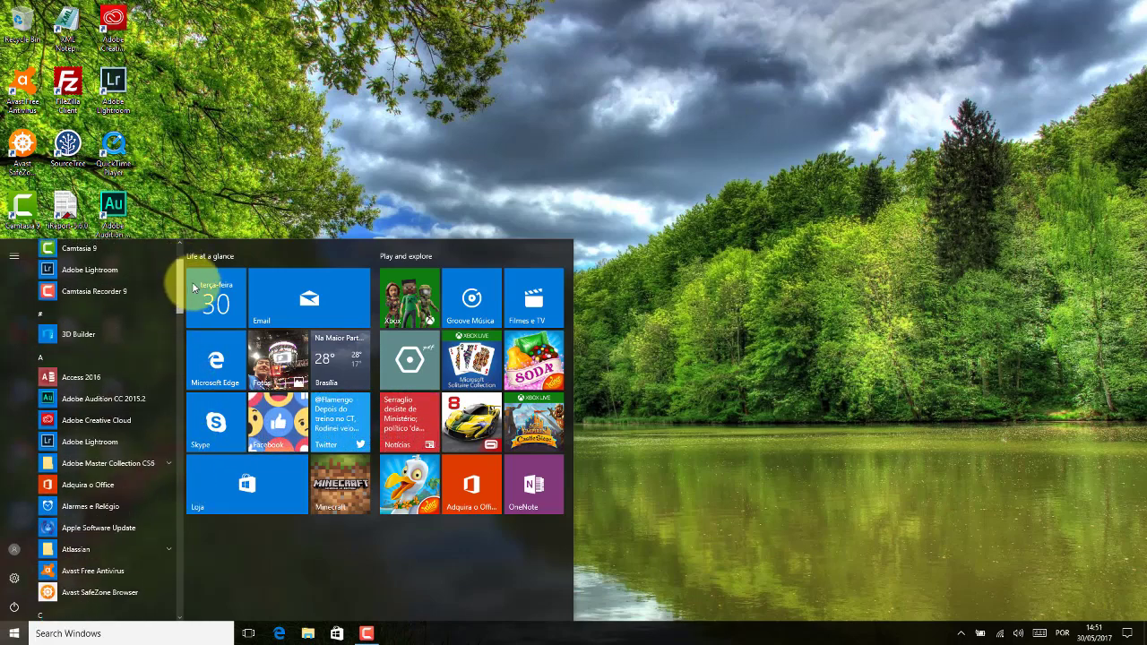
scroll(187, 286, down, 3)
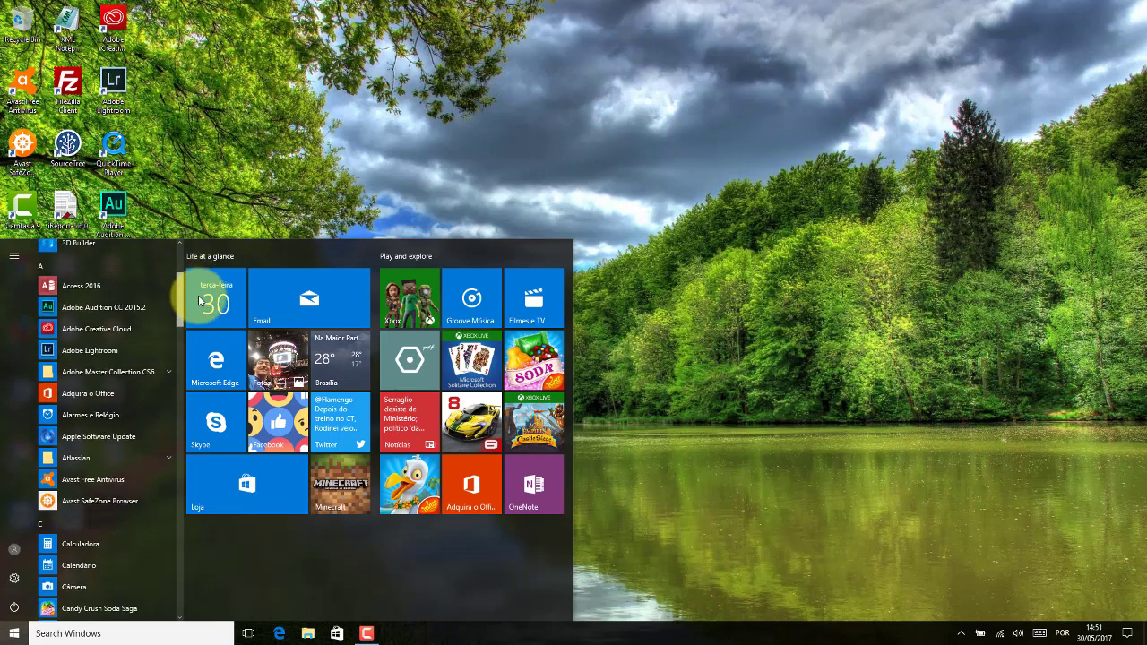
click(172, 370)
click(167, 370)
click(167, 370)
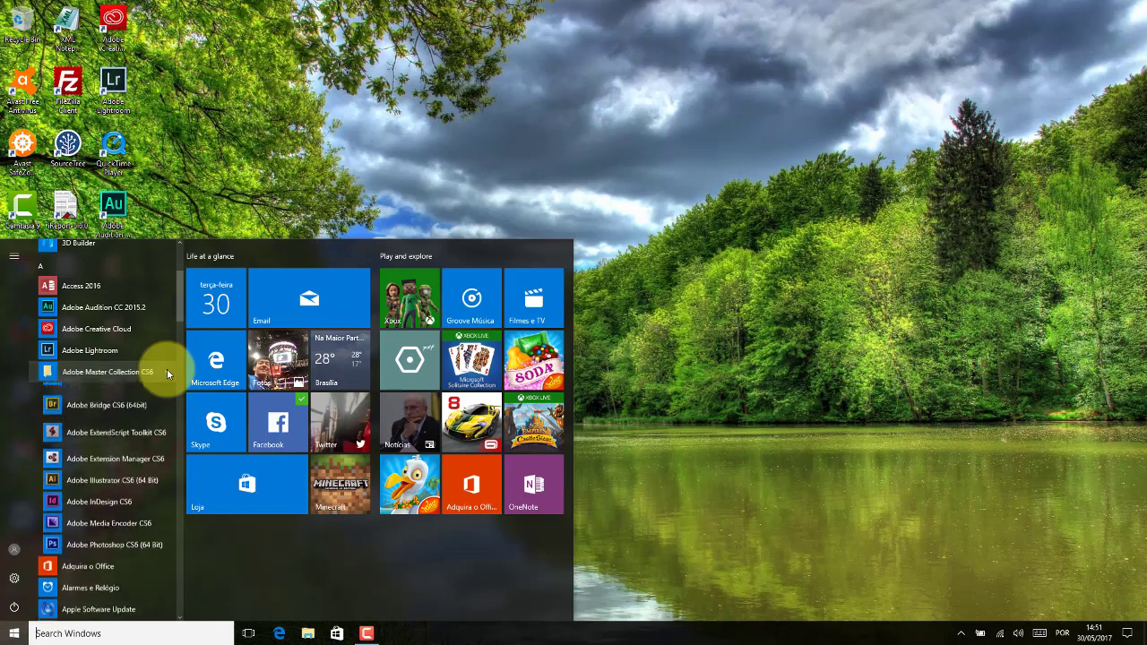
click(167, 371)
click(167, 370)
click(167, 370)
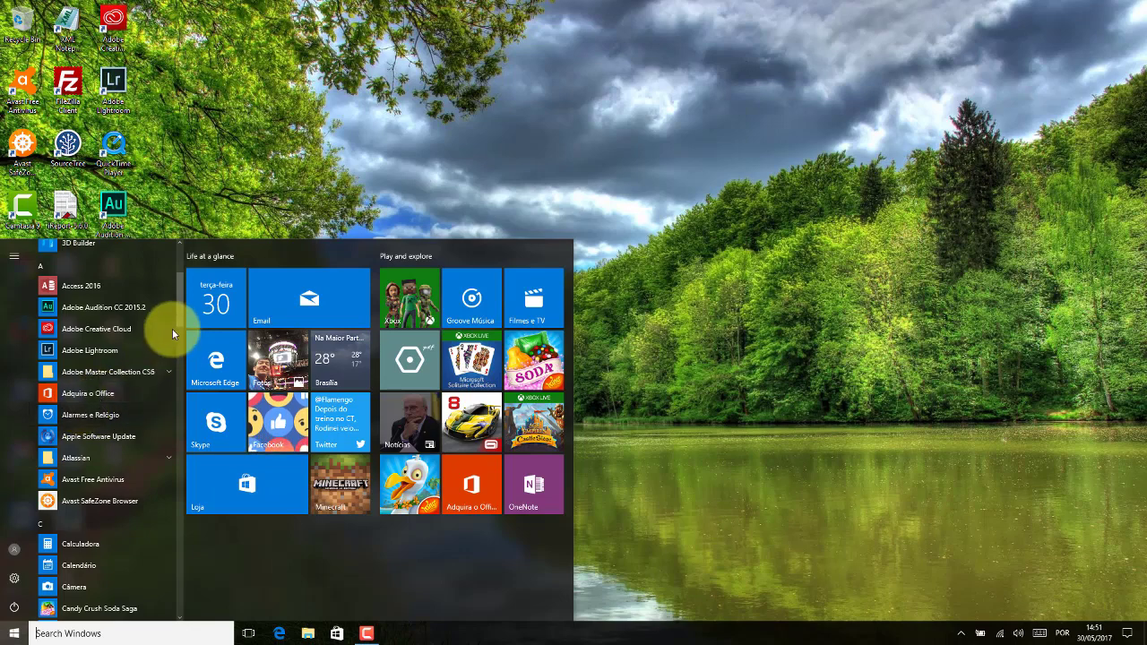
Open the Calendário app from the Start menu and close it.
scroll(179, 311, up, 3)
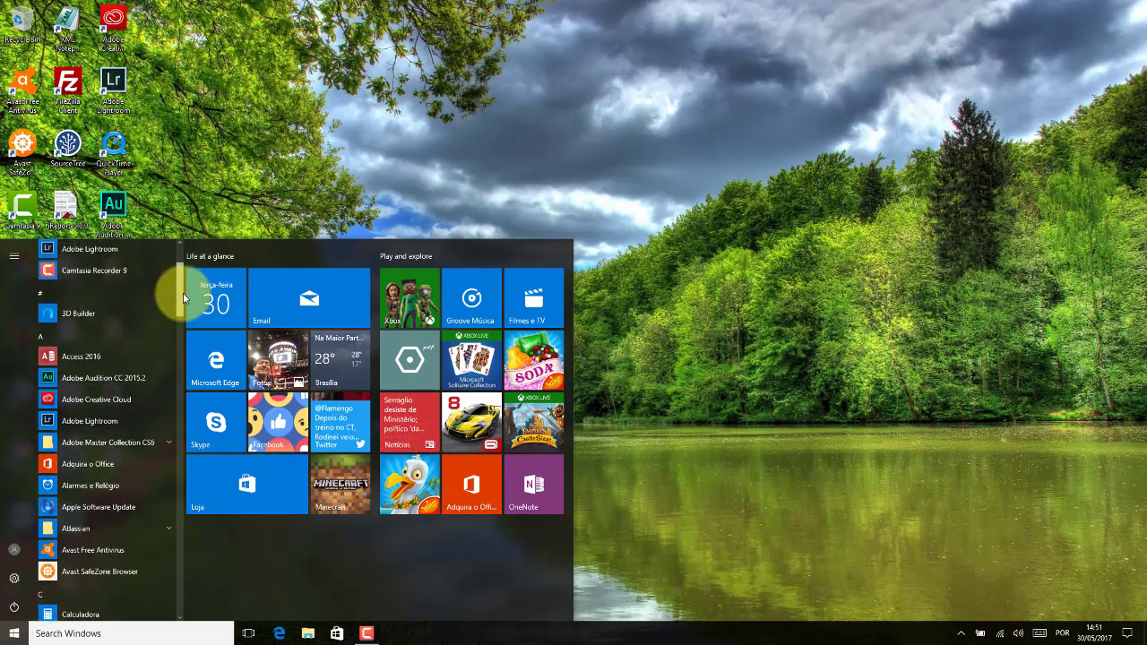
click(196, 277)
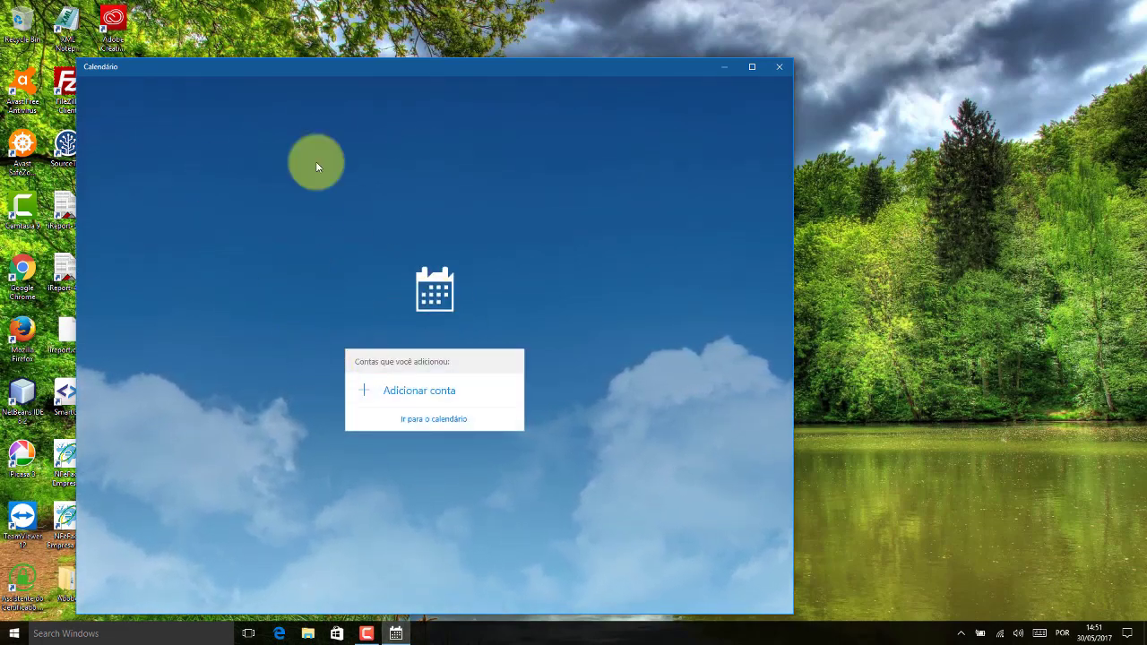
click(781, 67)
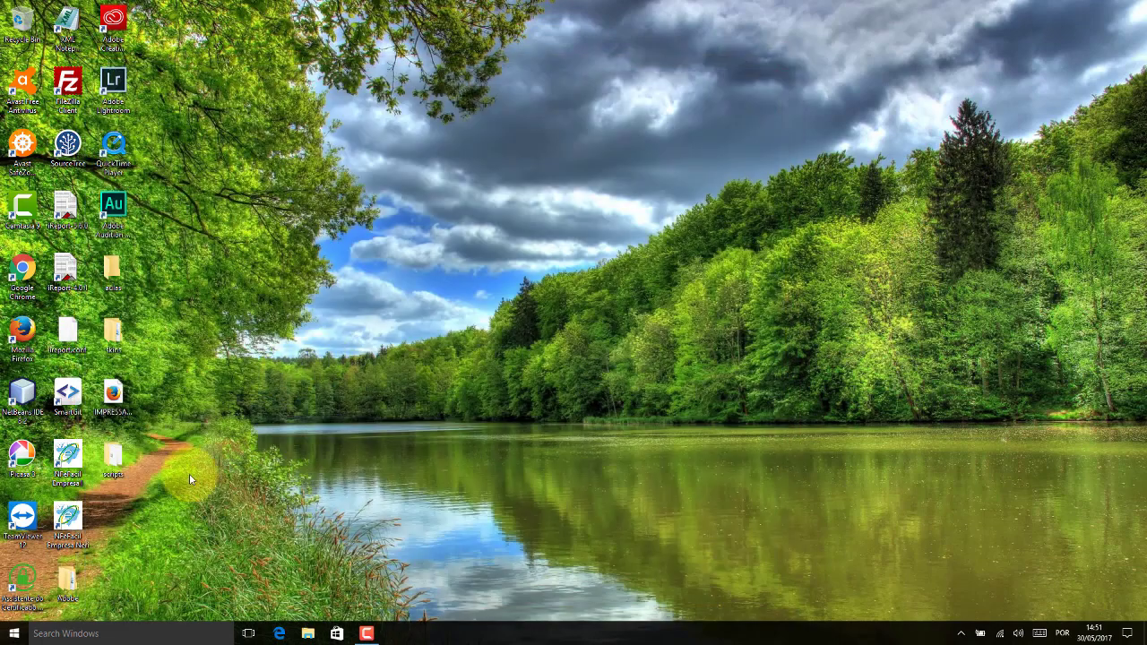
Expand Adobe Master Collection CS6 in the Start menu's program list, and expand and collapse the Atlassian folder.
click(14, 633)
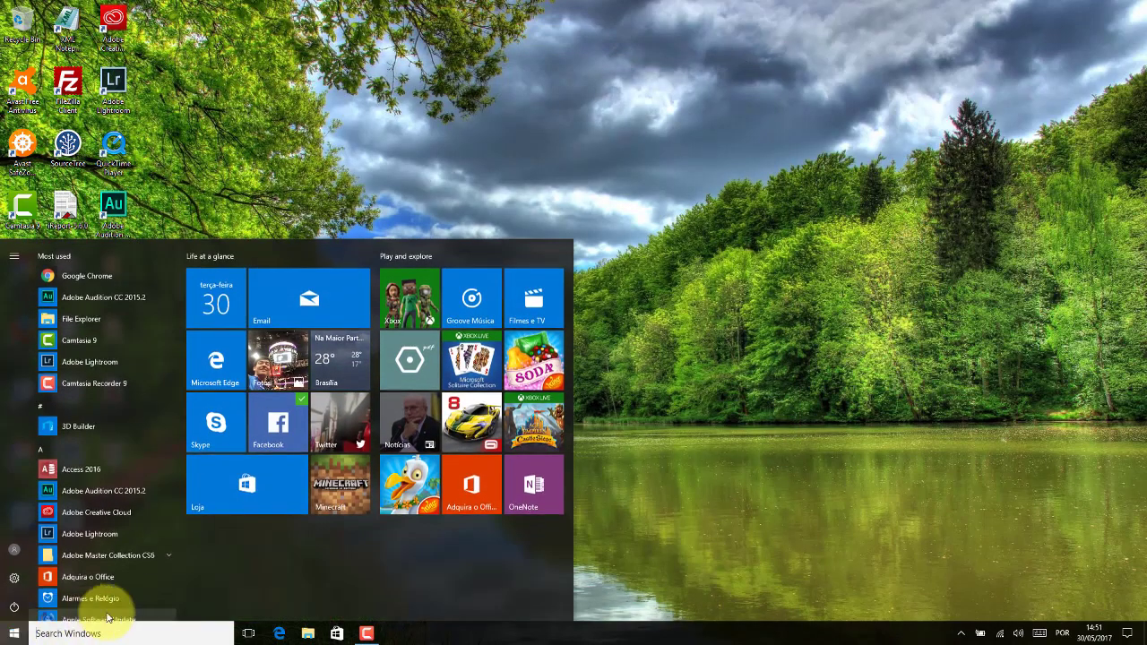
click(167, 554)
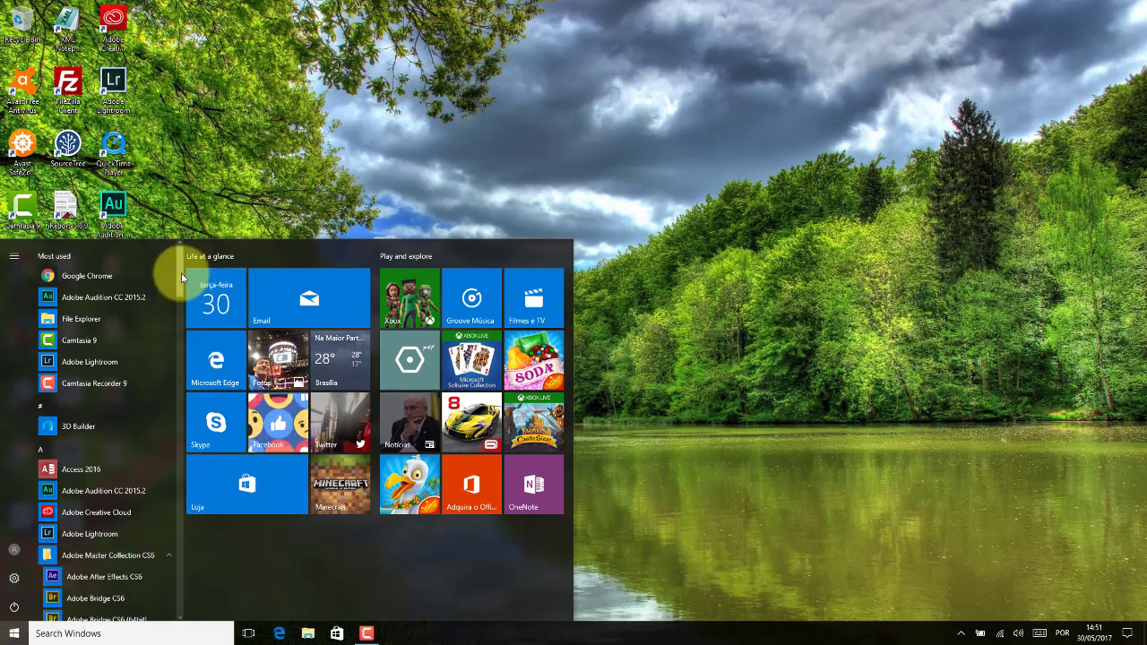
drag(181, 272, 188, 325)
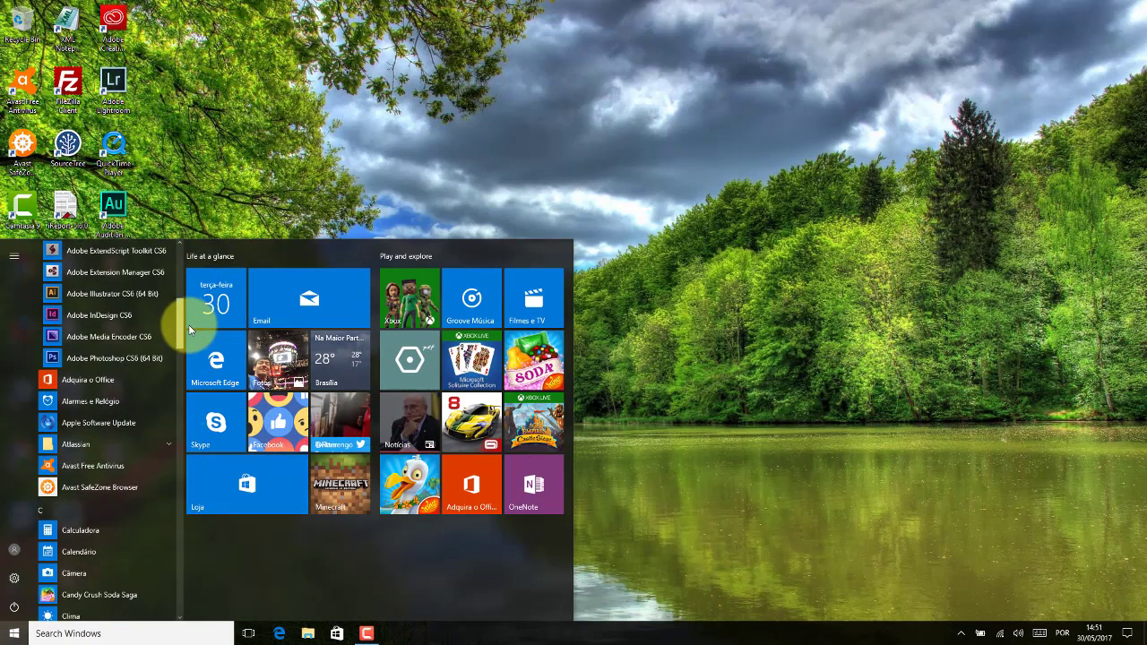
click(124, 446)
click(138, 445)
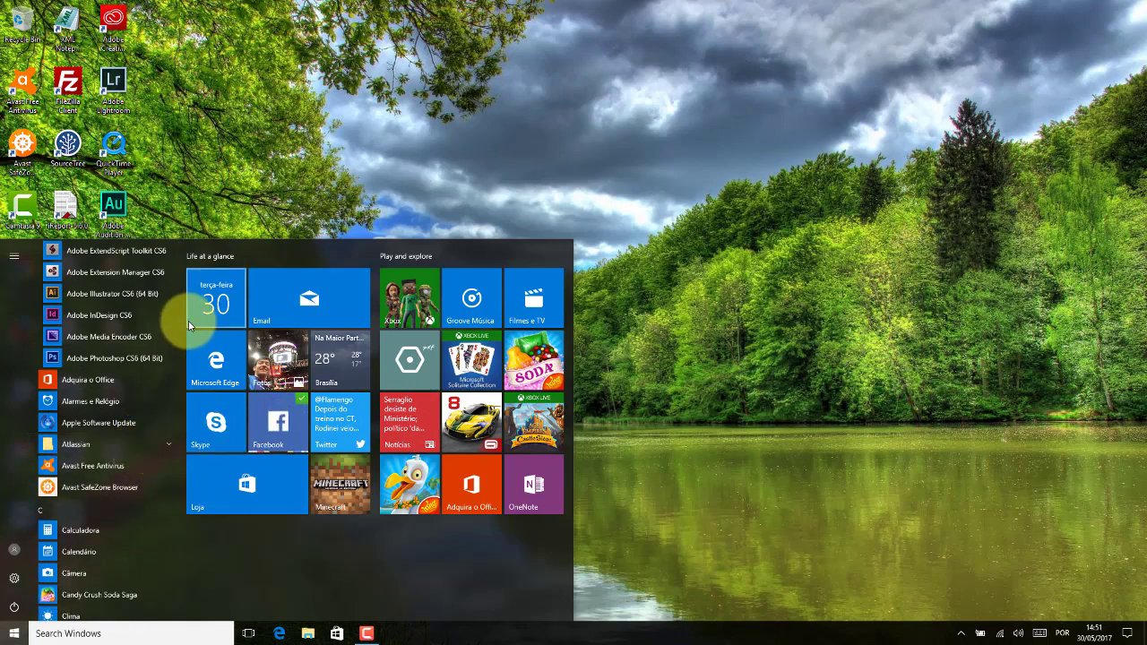
Find Word 2016 under W in the Start menu's program list, open it and close it.
drag(176, 320, 186, 580)
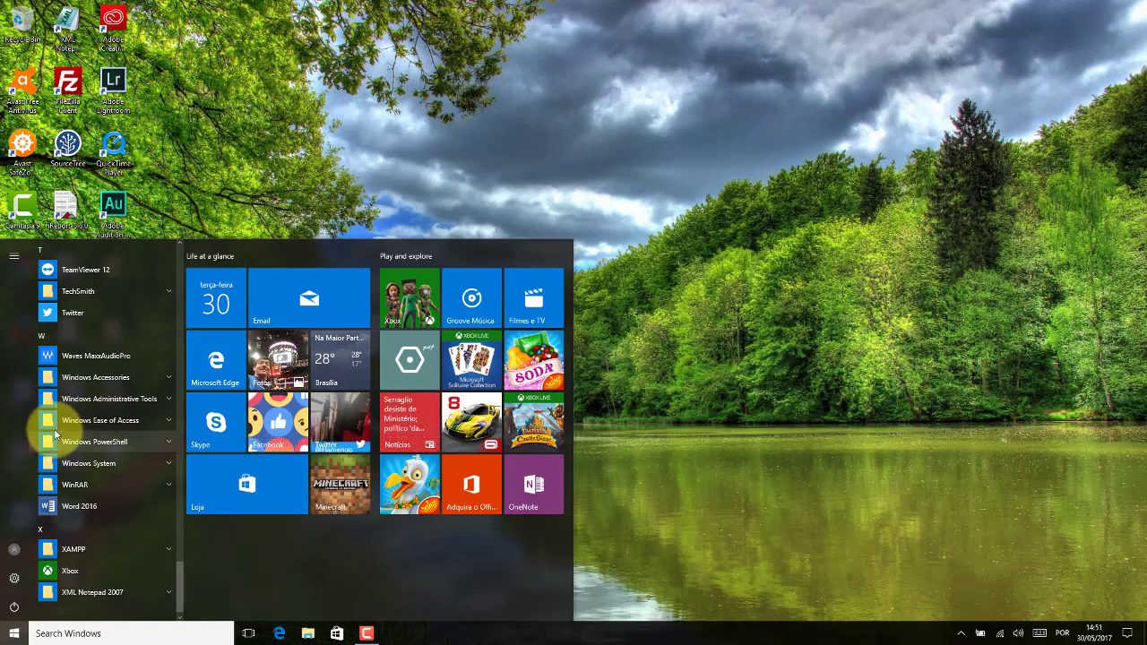
click(71, 506)
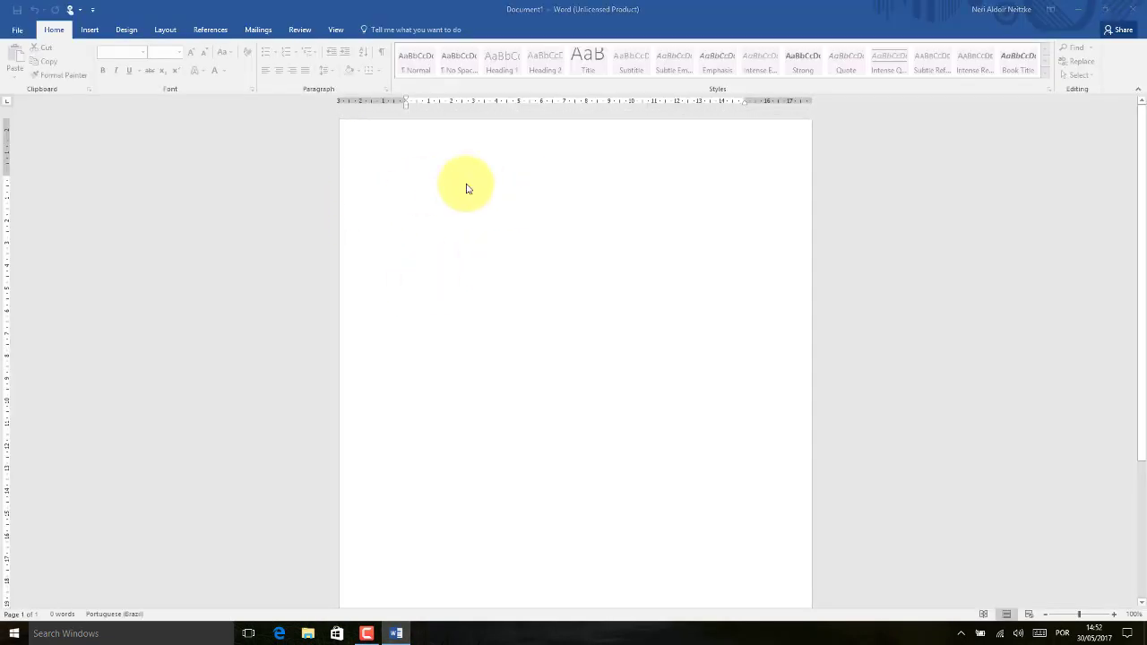
click(702, 240)
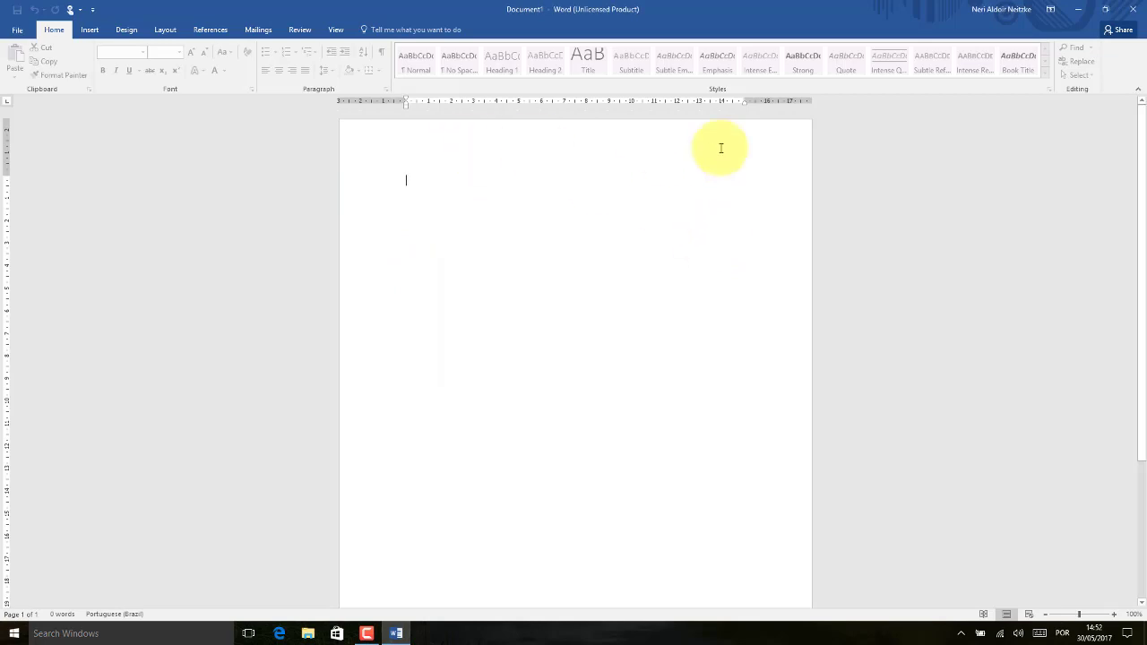
click(1133, 9)
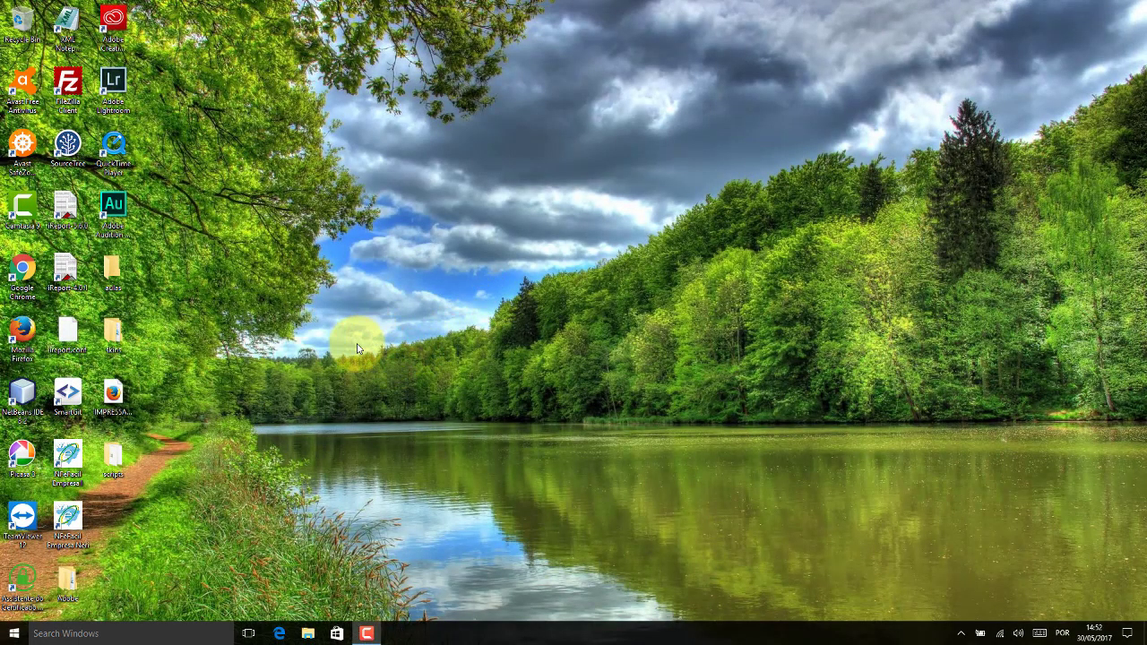
Search Windows for "word".
click(9, 635)
click(9, 635)
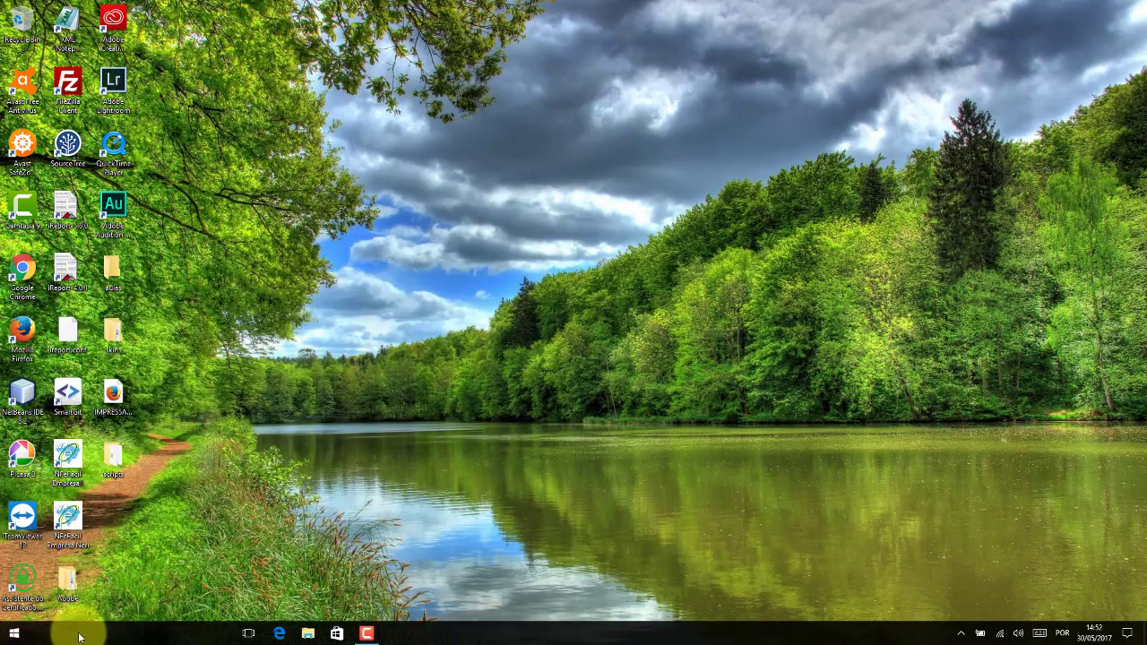
click(79, 636)
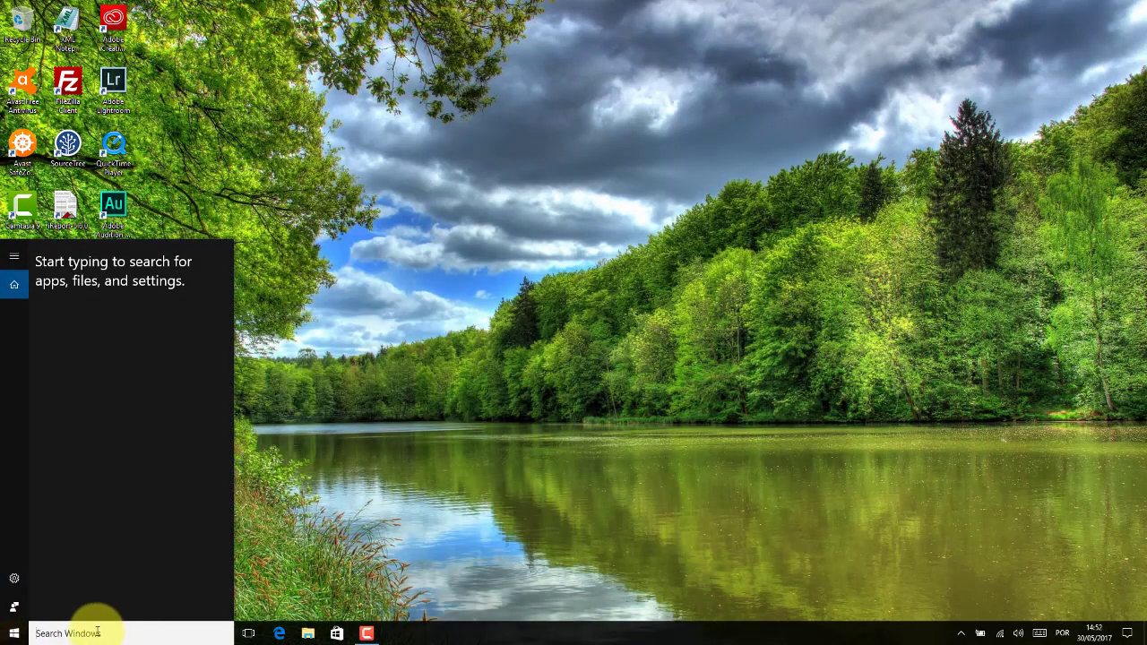
text(word)
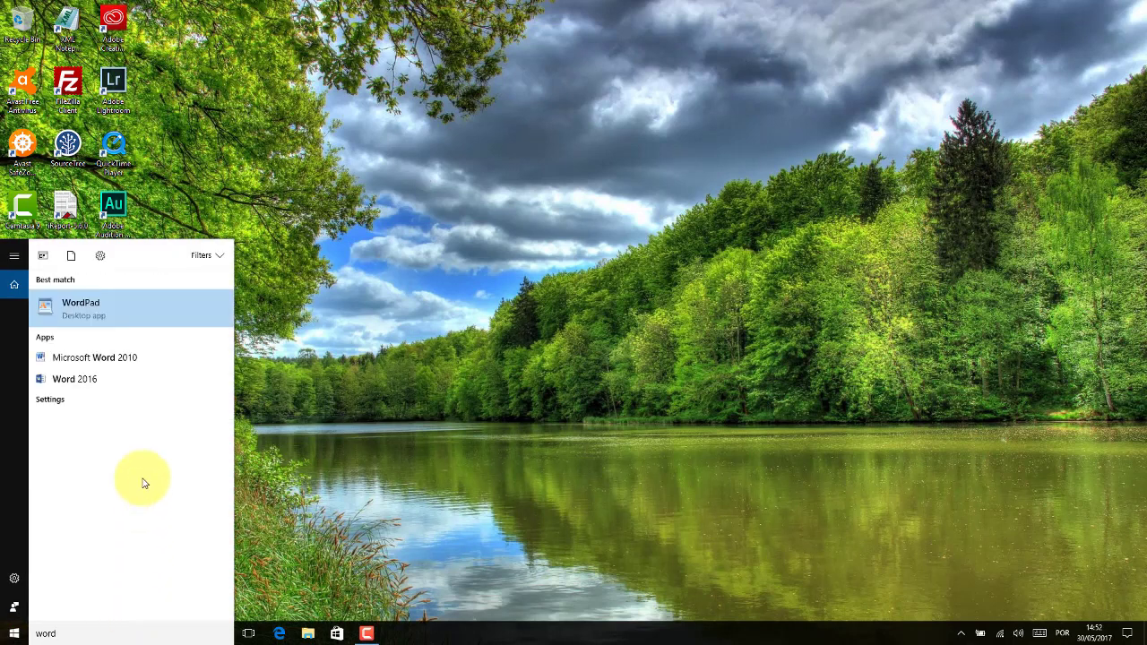
Replace the search text with "notepad" and open the Notepad desktop app.
key(BackSpace)
key(BackSpace)
key(BackSpace)
key(BackSpace)
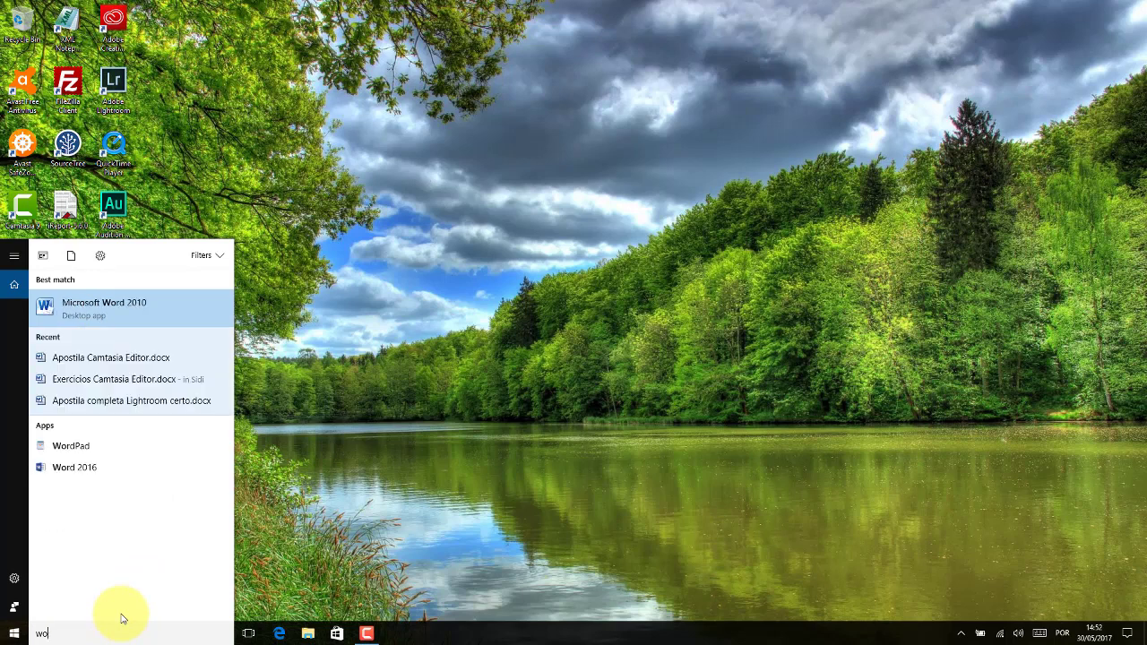
text(not)
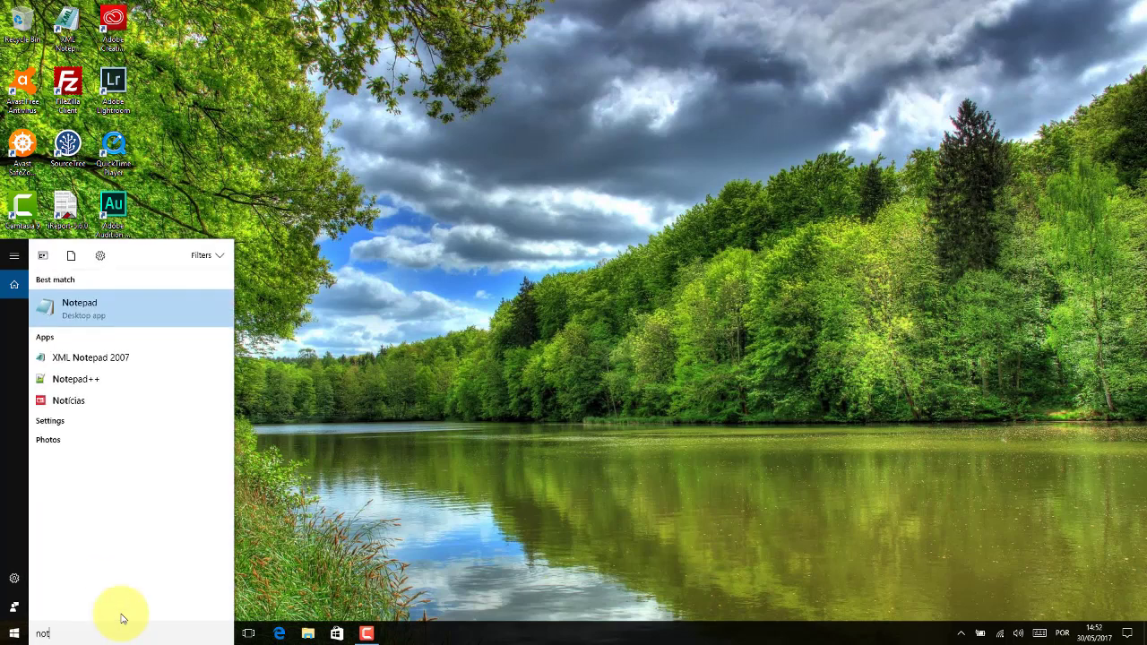
text(epad)
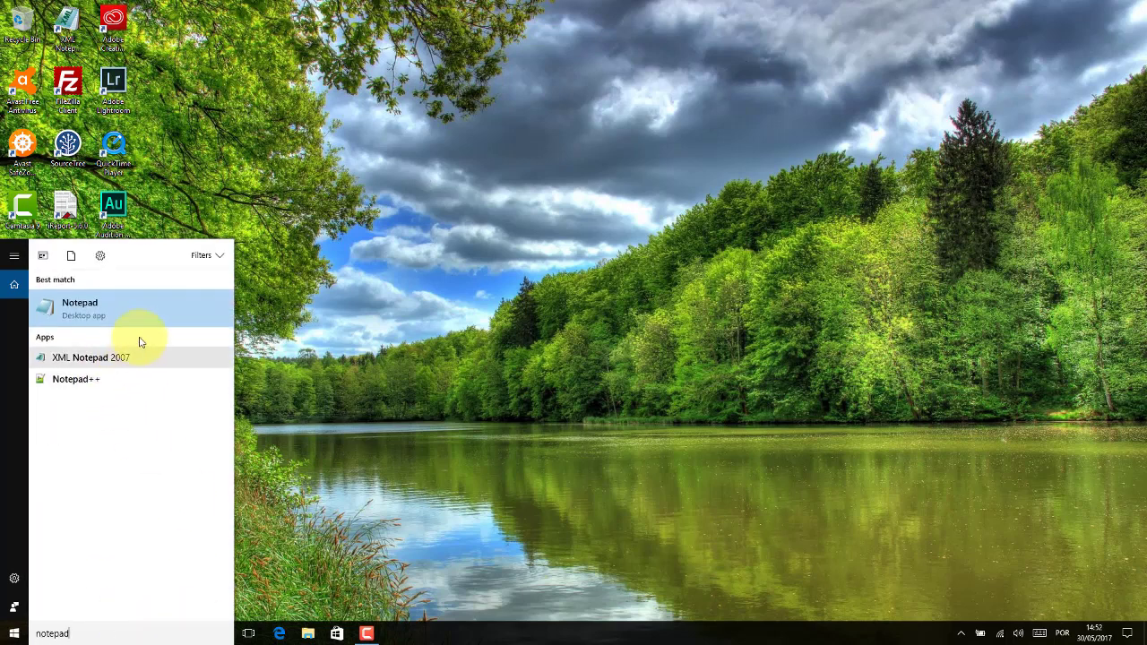
click(125, 307)
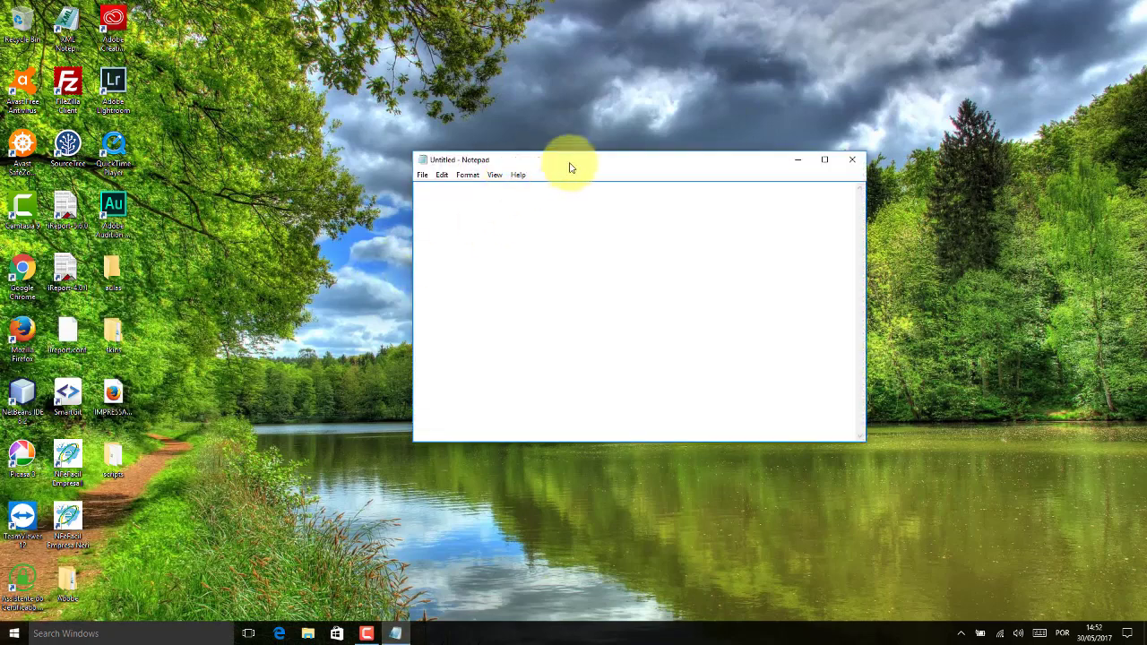
Move the Notepad window slightly across the desktop and close it.
drag(609, 159, 575, 148)
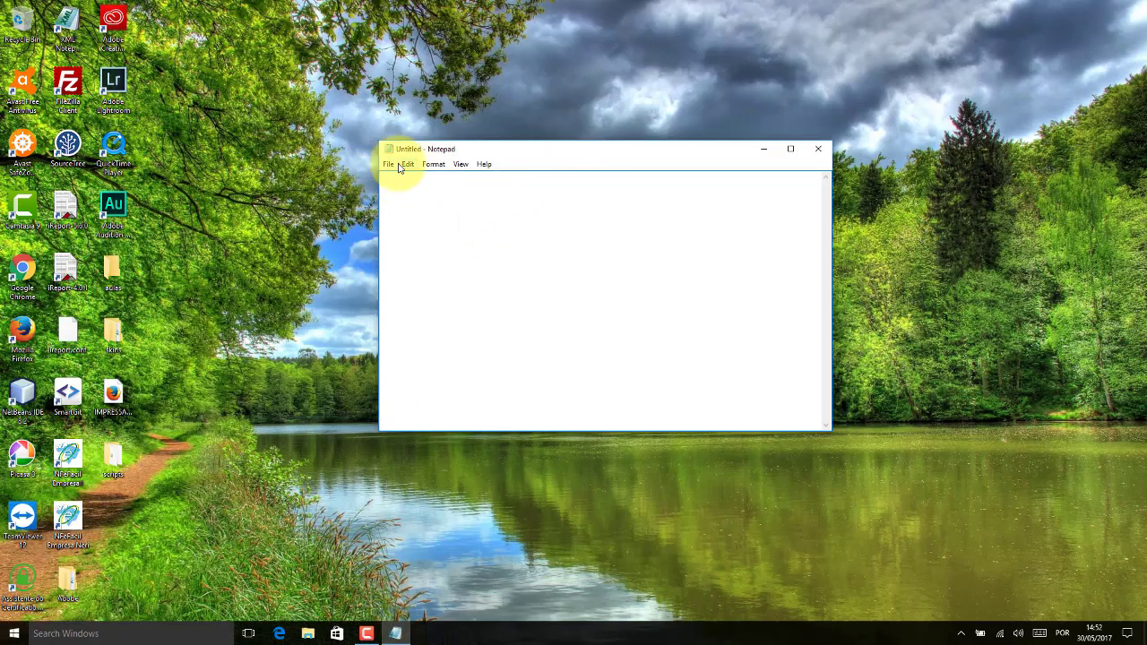
click(818, 149)
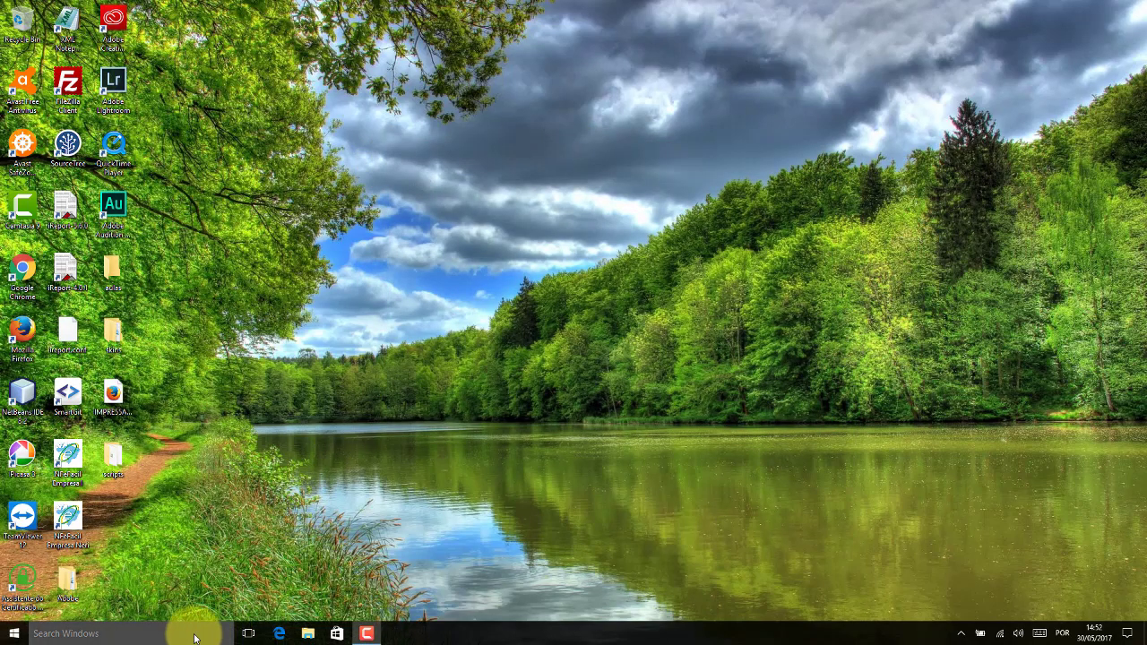
Search Windows for "calc", open Calculadora from the results and close it.
click(195, 638)
text(calc)
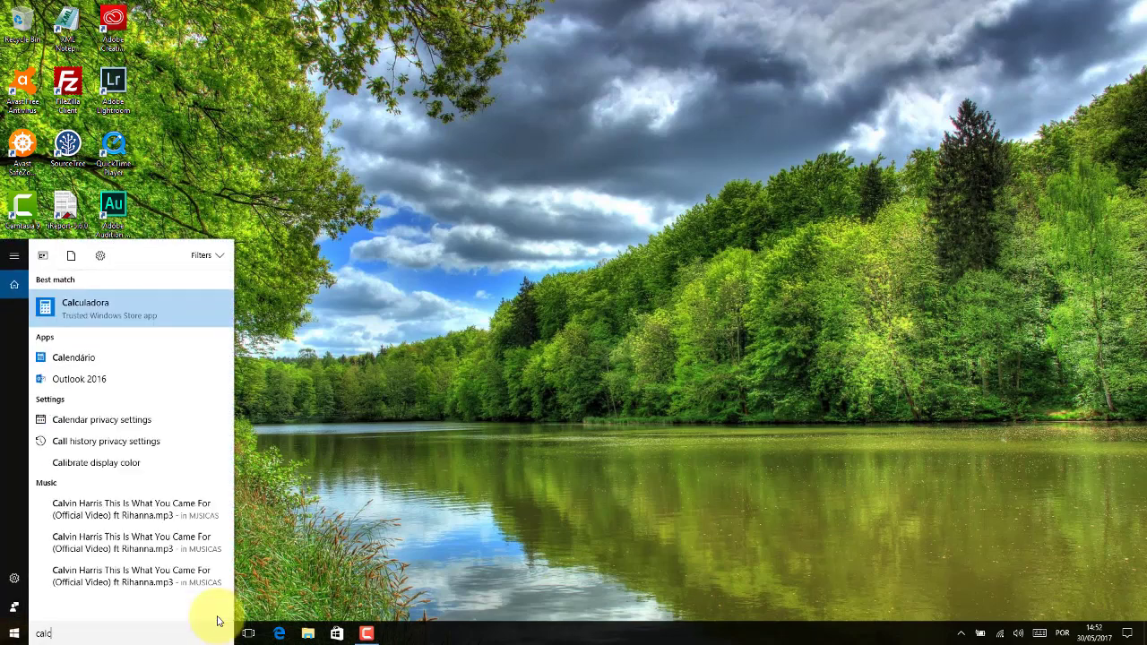
click(132, 316)
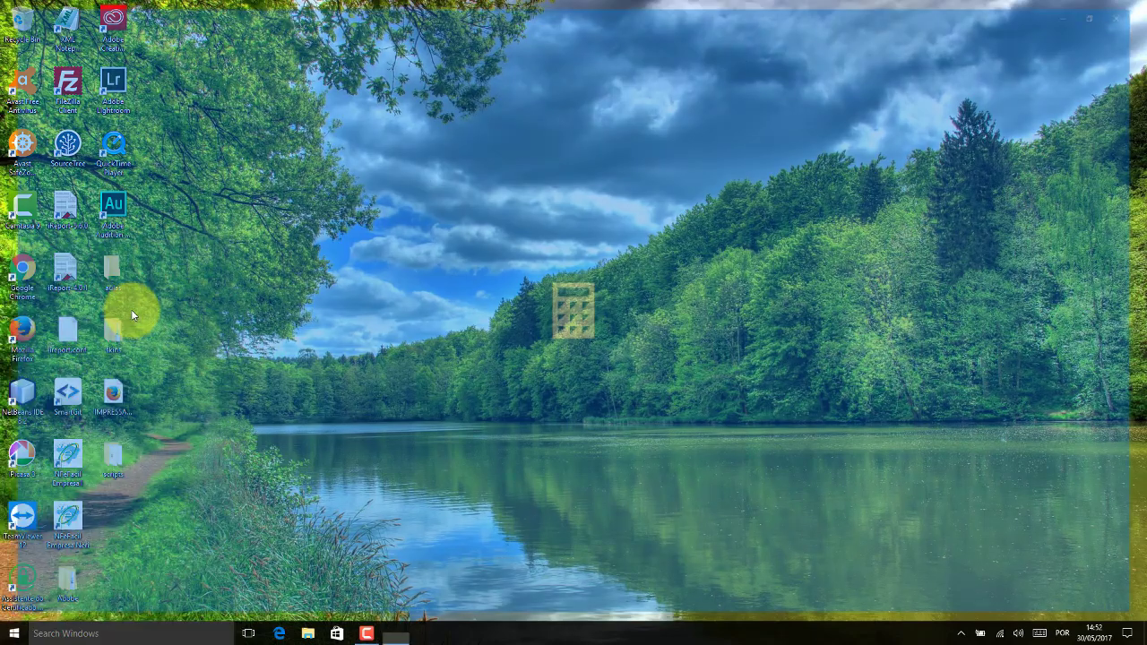
click(1131, 9)
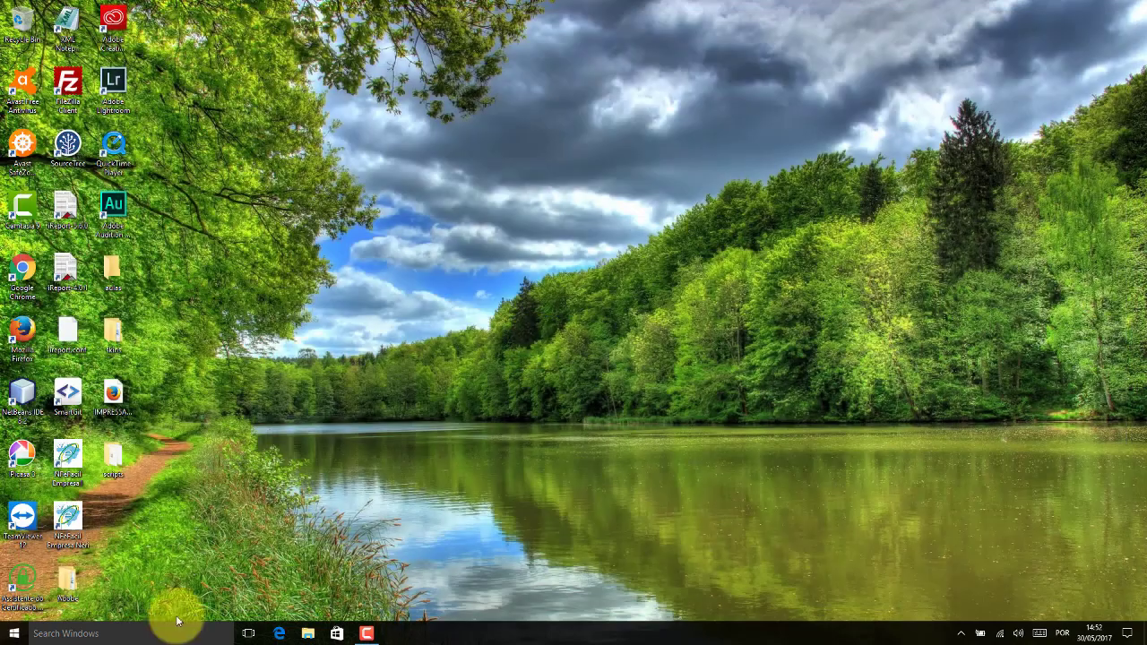
Search Windows for "Adobe" to look over the matching programs, and dismiss the search.
click(14, 634)
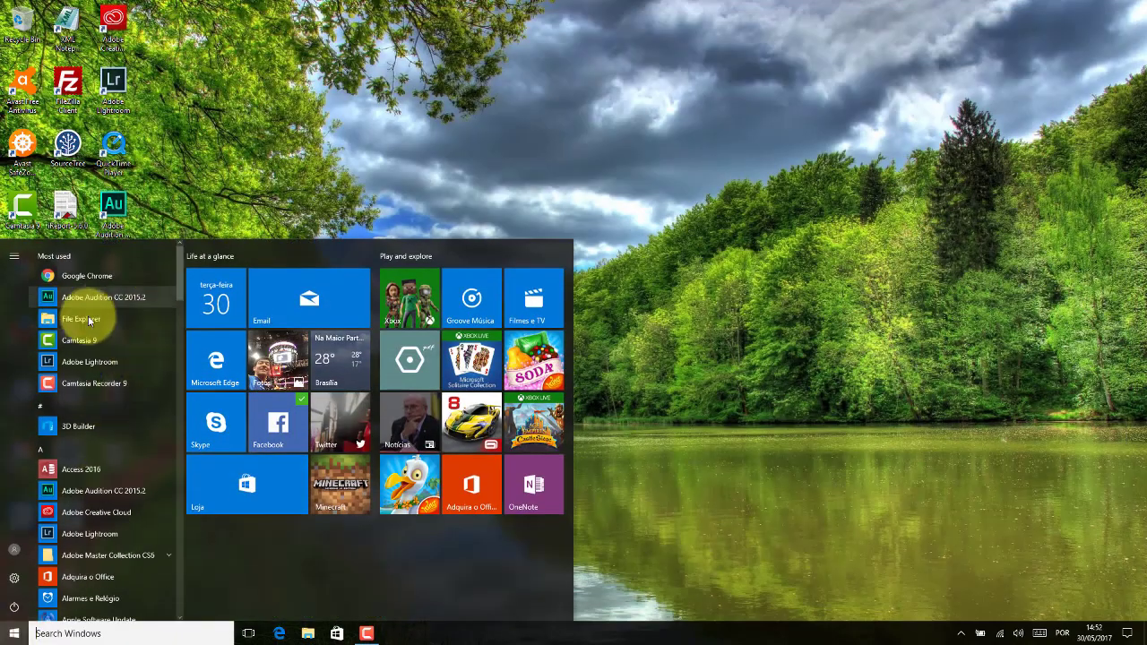
click(101, 634)
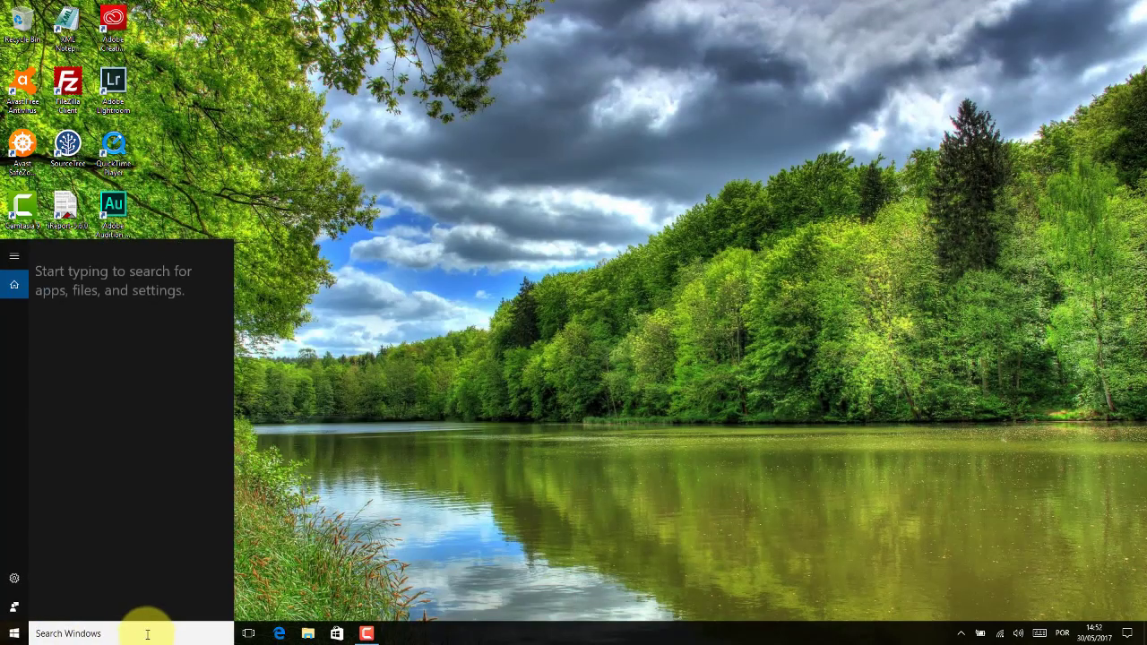
text(Adobe)
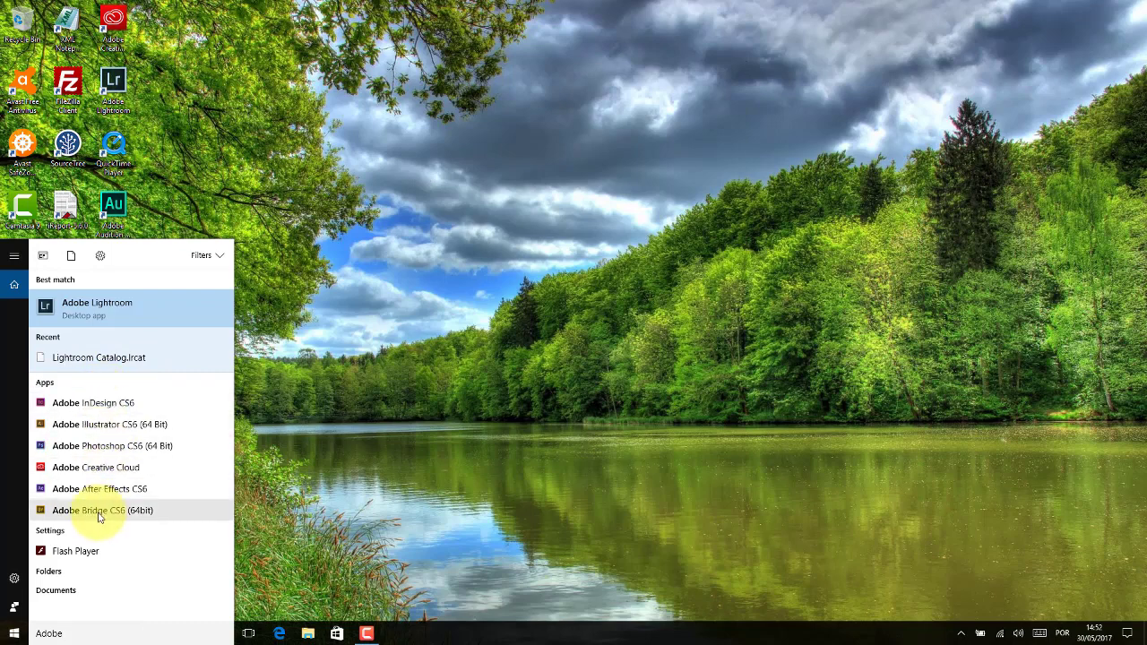
click(412, 484)
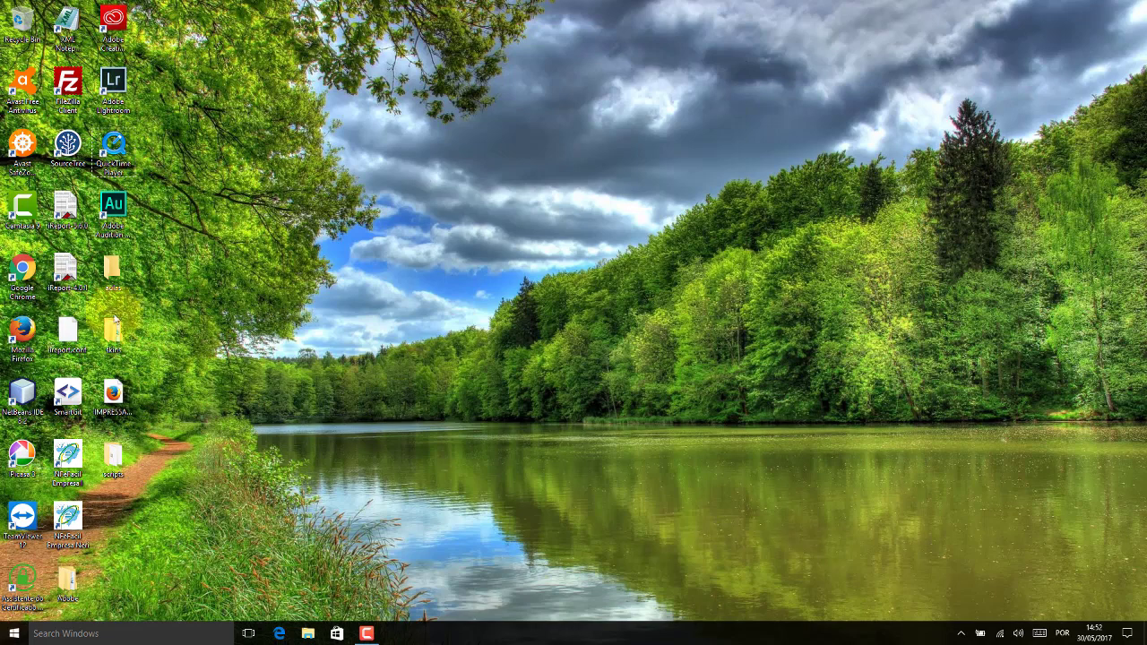
Open the Start menu, and expand and collapse its labelled list of account, Settings and Power entries several times.
click(13, 636)
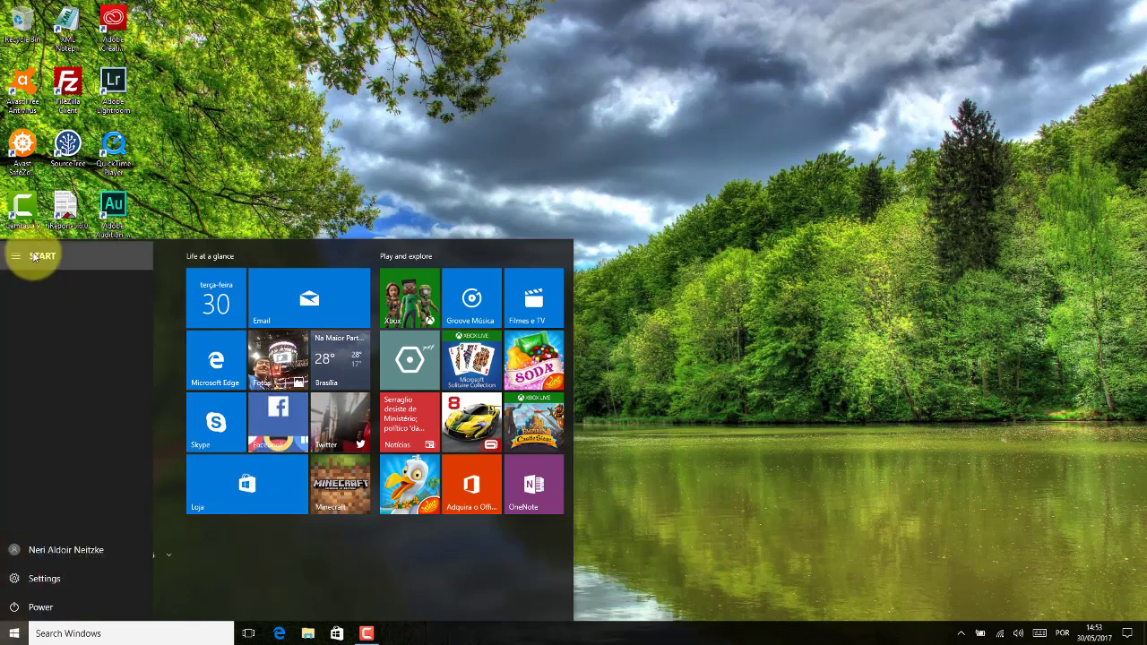
click(13, 257)
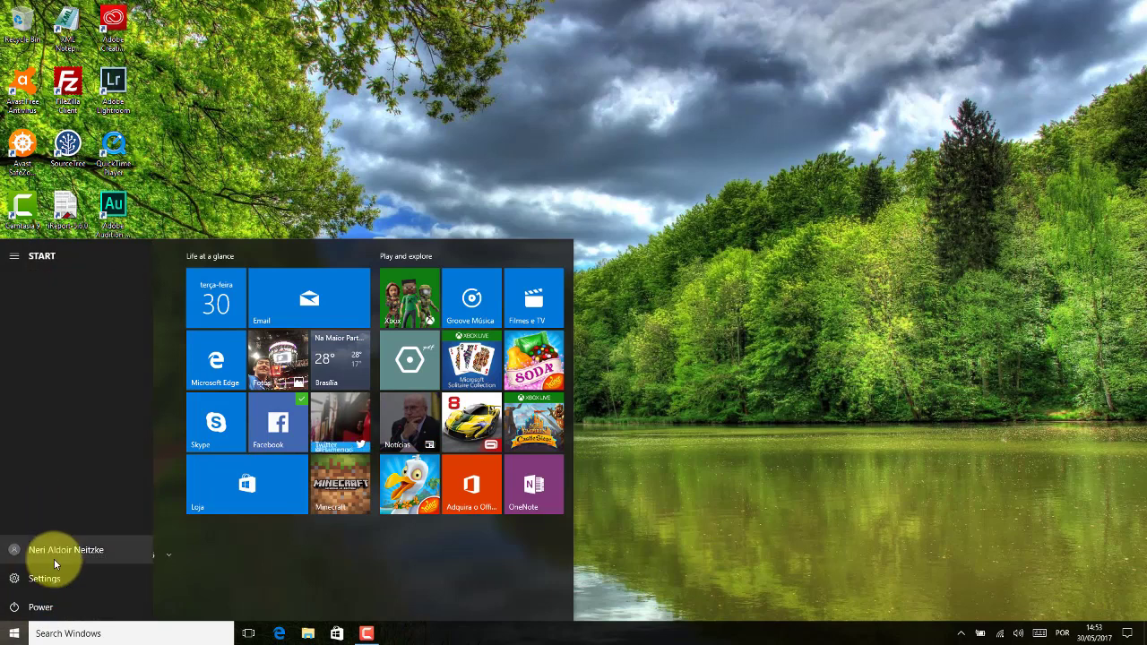
click(20, 258)
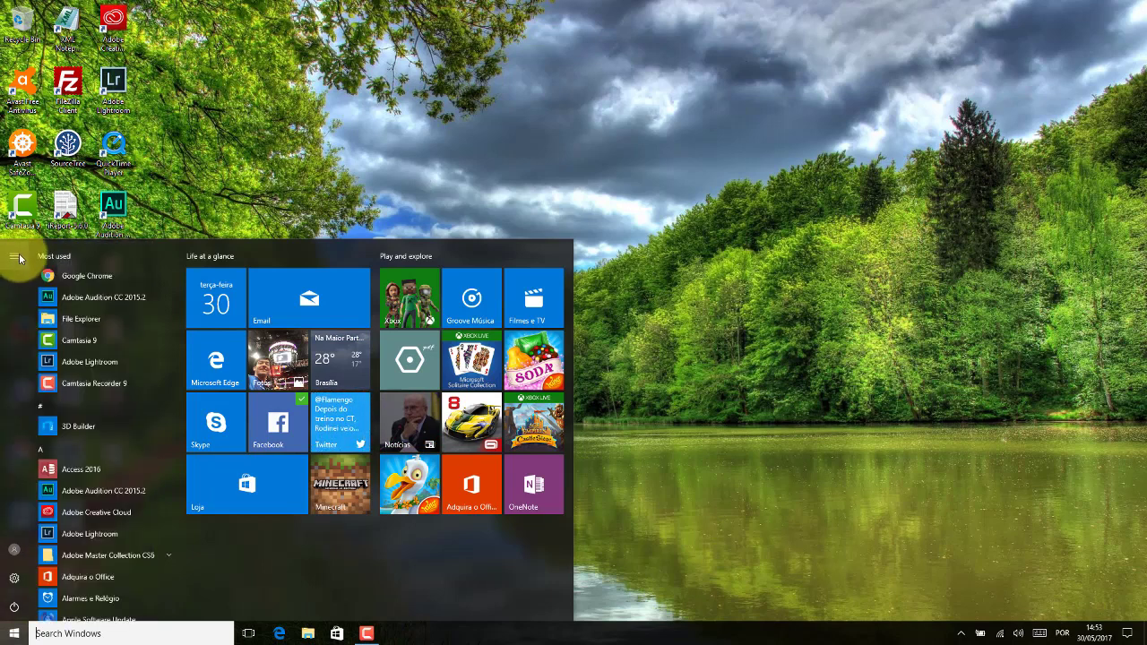
click(19, 258)
click(20, 258)
click(20, 259)
click(20, 258)
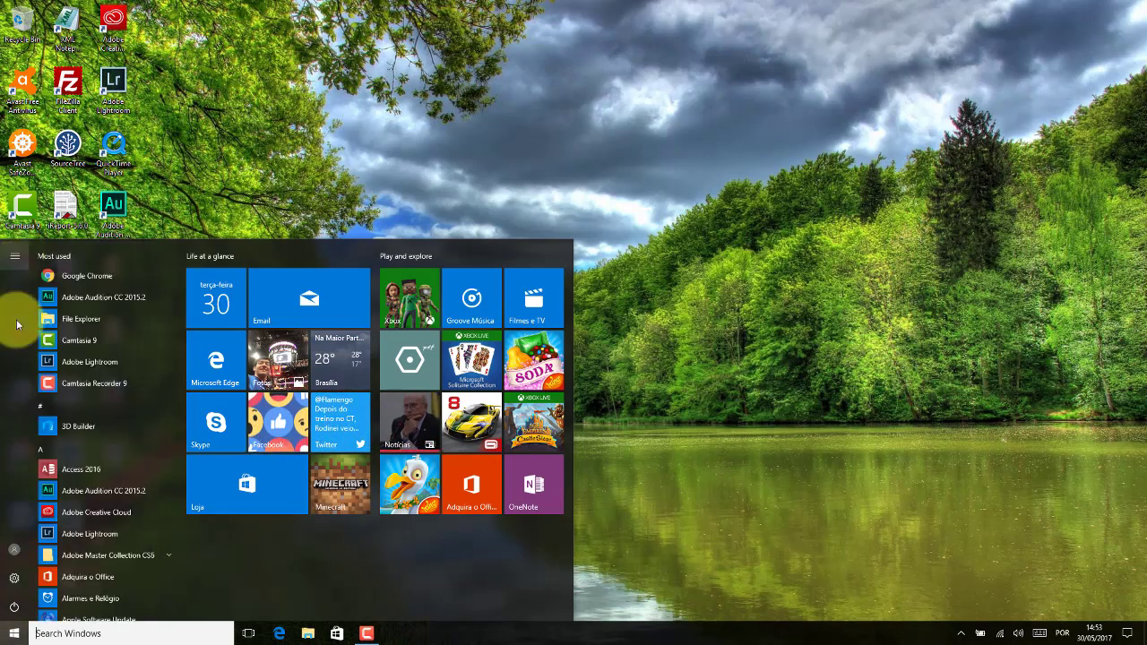
Put the computer to sleep from the power options, and close the Start menu after waking it.
click(14, 607)
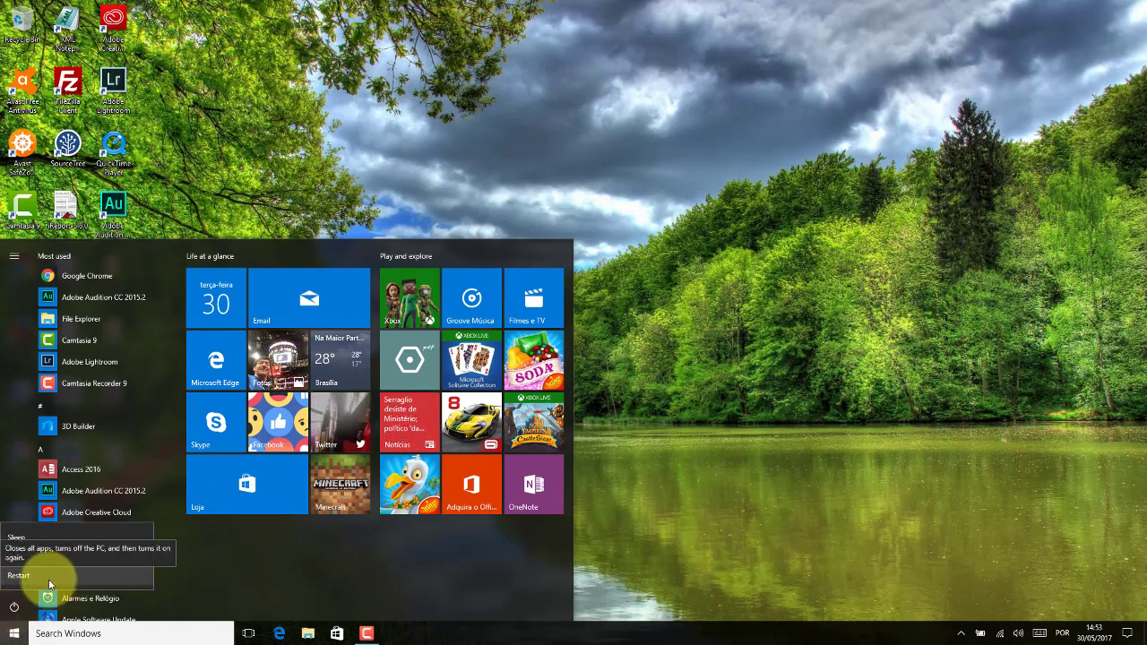
click(25, 540)
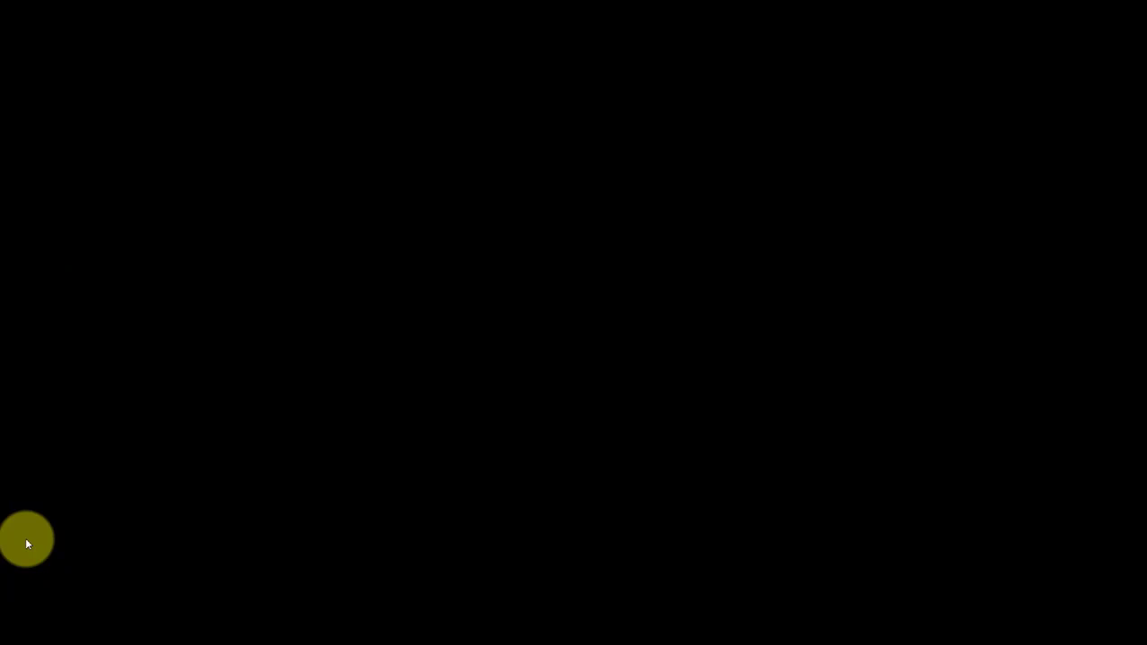
click(25, 538)
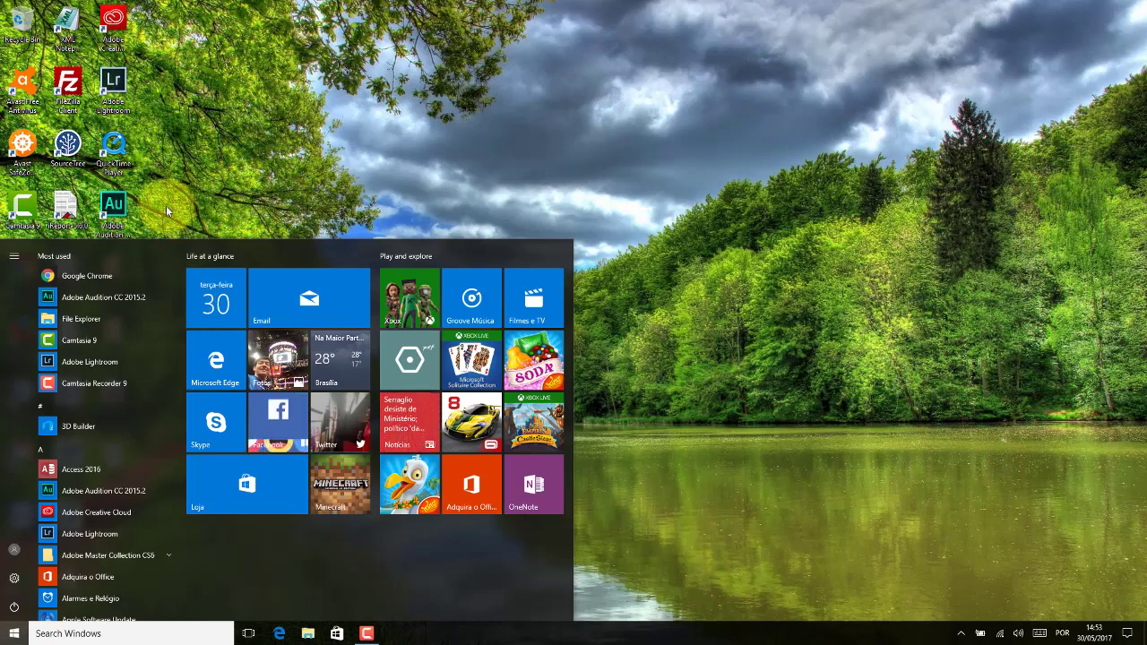
click(188, 188)
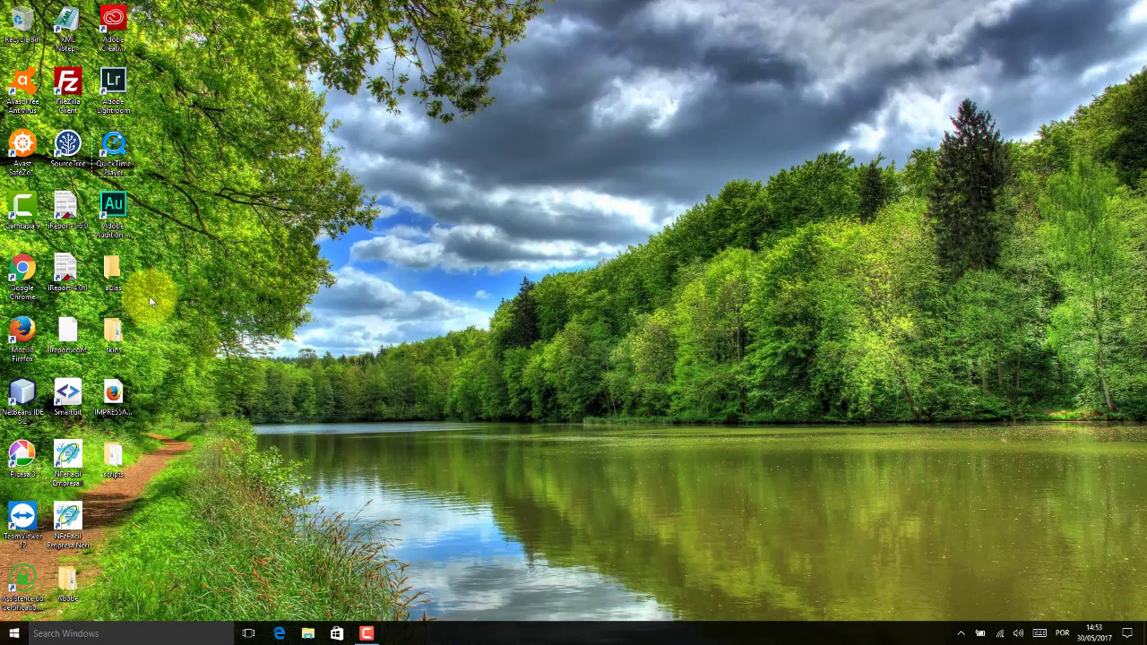